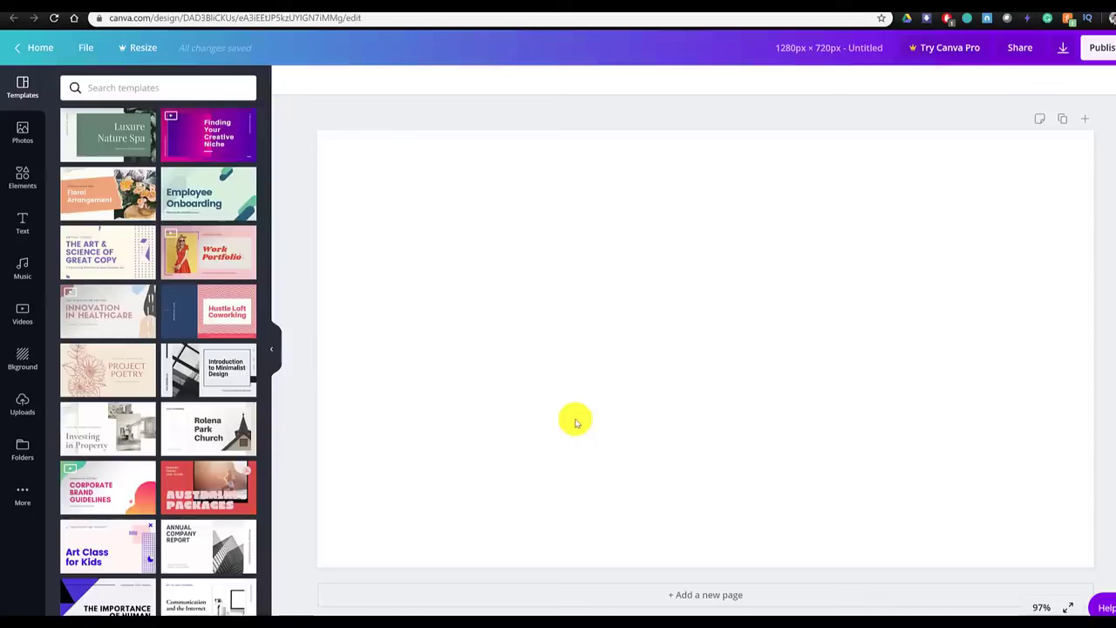
Try the title page of the Green Employee On Boarding template on the blank page and select its individual elements.
{"action": "left_click", "coordinate": [203, 195]}
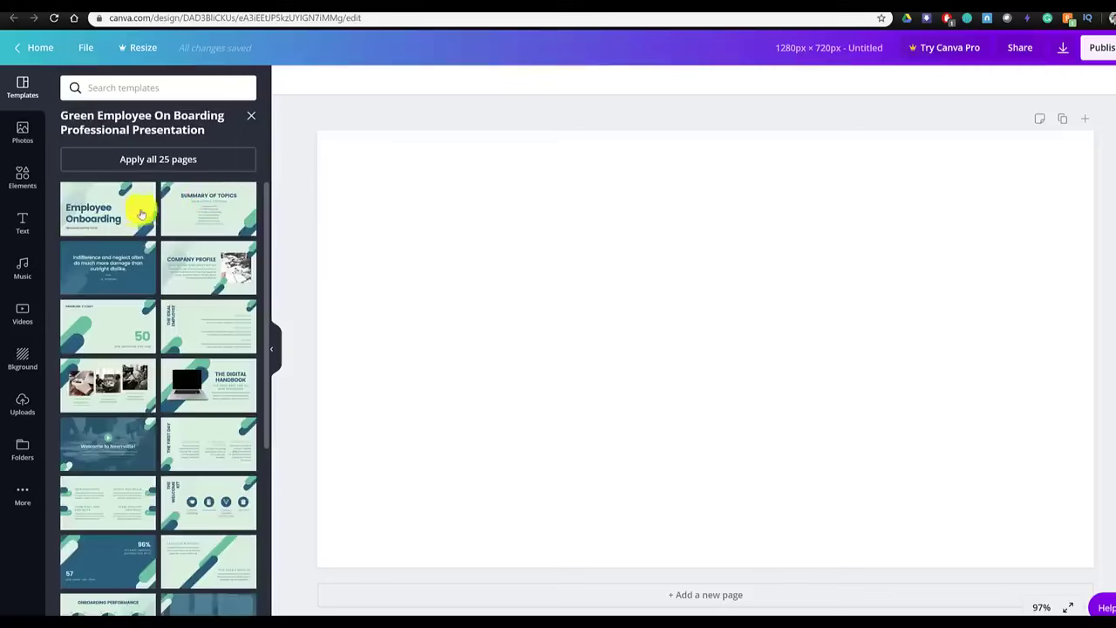
{"action": "left_click", "coordinate": [136, 218]}
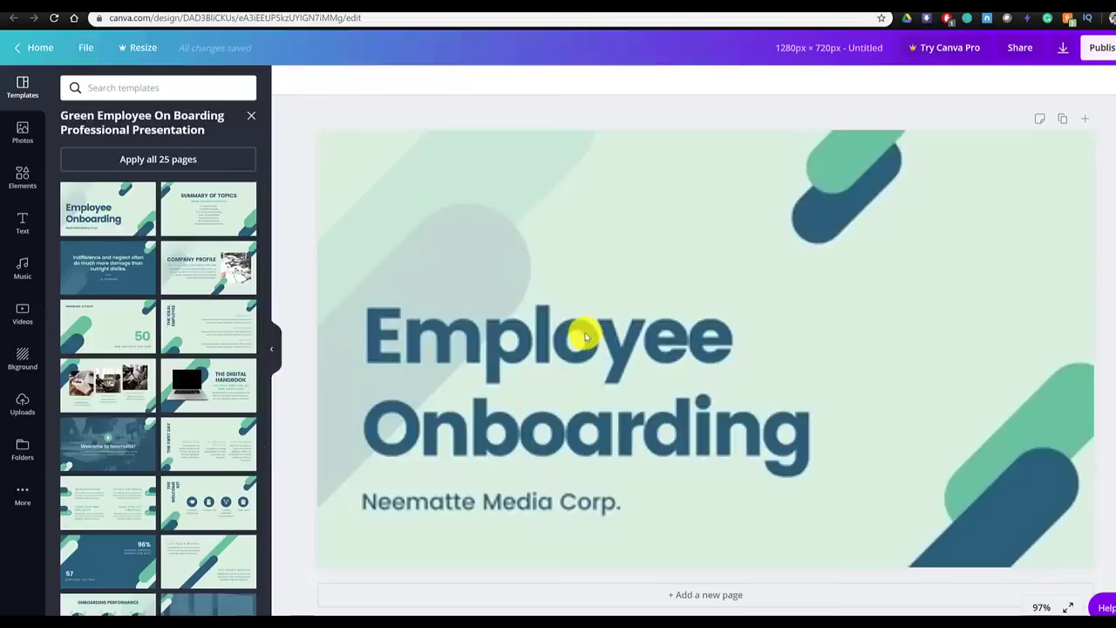
{"action": "left_click", "coordinate": [582, 333]}
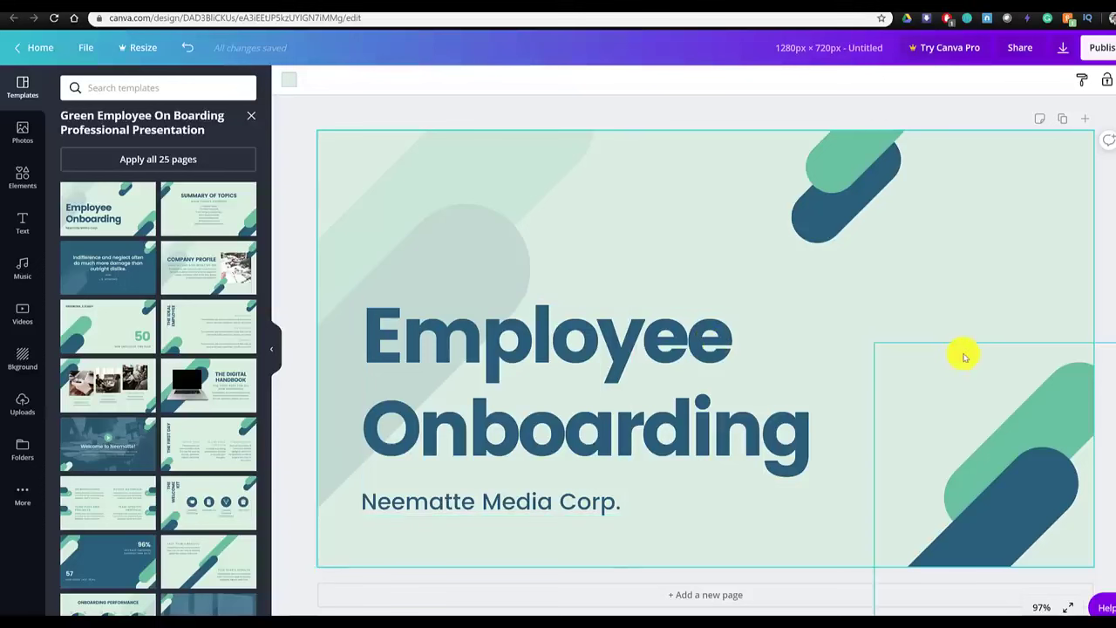
{"action": "left_click", "coordinate": [514, 261]}
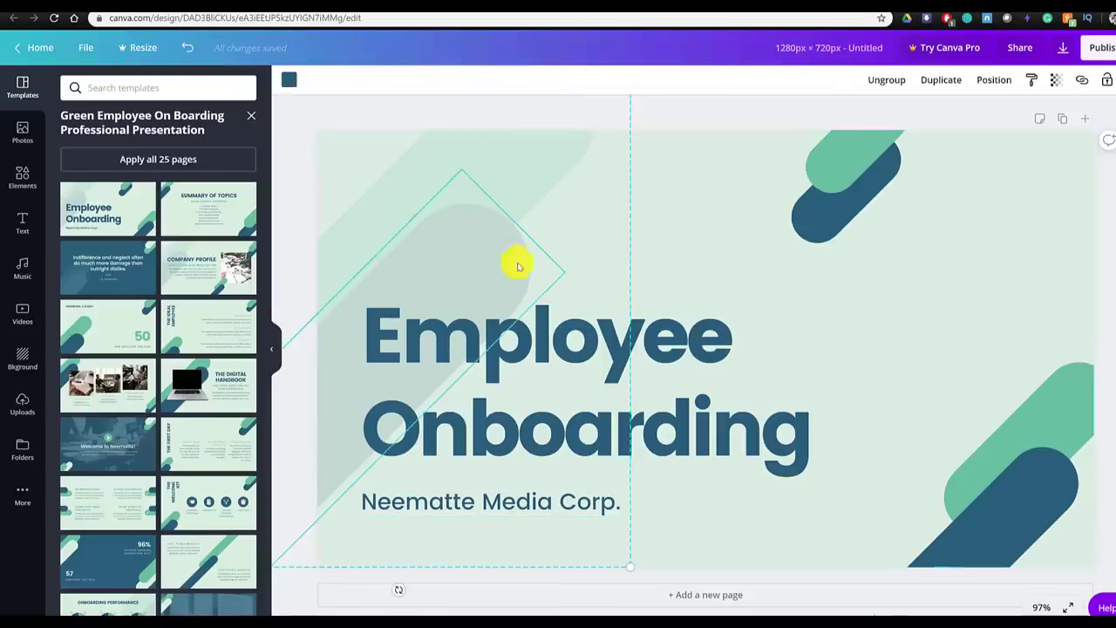
{"action": "left_click", "coordinate": [776, 353]}
{"action": "left_click", "coordinate": [817, 214]}
{"action": "left_click", "coordinate": [33, 98]}
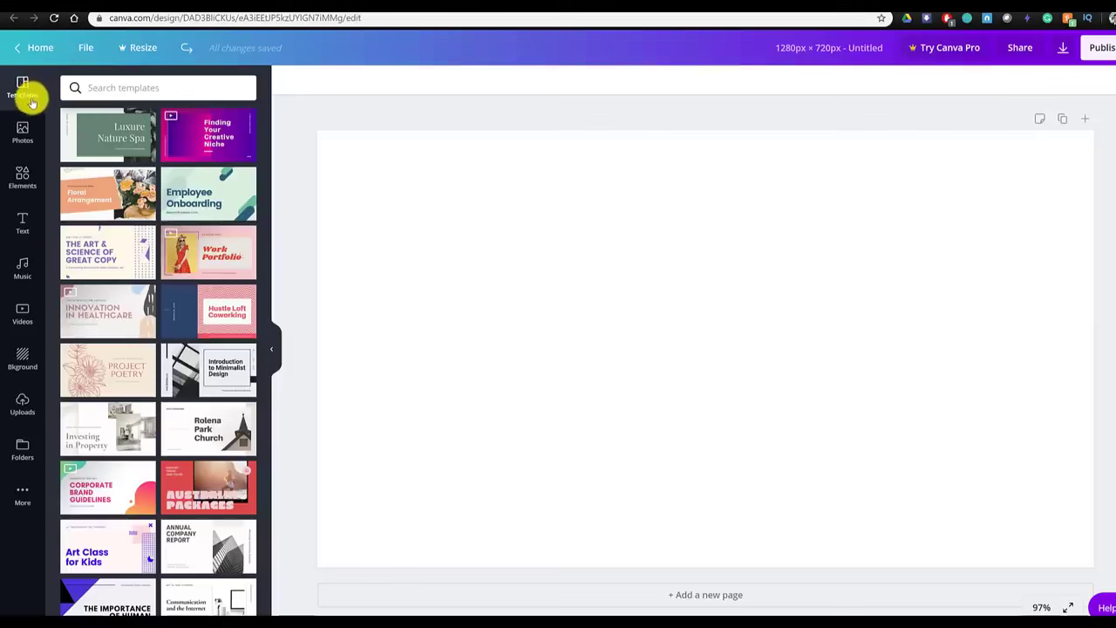
{"action": "left_click", "coordinate": [30, 130]}
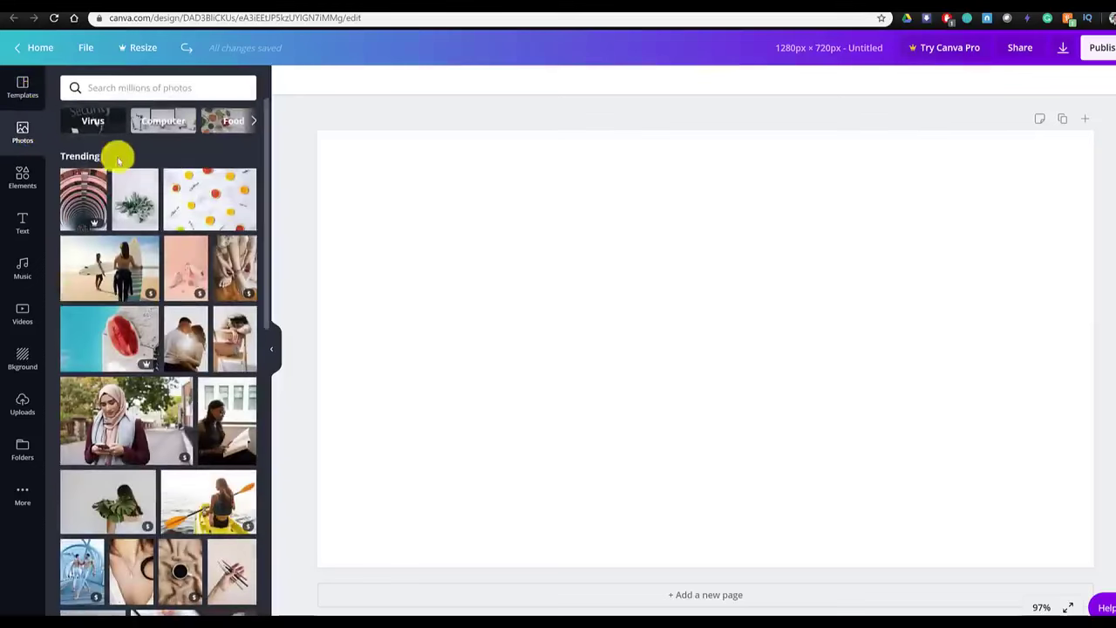
{"action": "scroll", "coordinate": [166, 212], "scroll_direction": "down", "scroll_amount": 4}
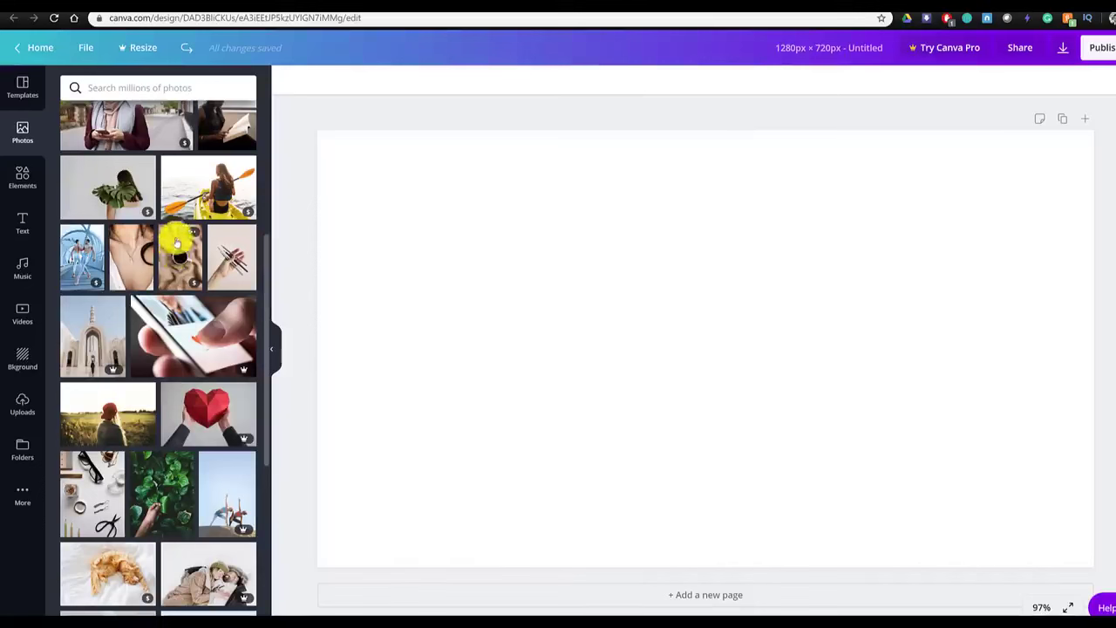
Copy the plum-lavender pie image from its browser tab and paste it onto the blank Canva page.
{"action": "left_click", "coordinate": [523, 2]}
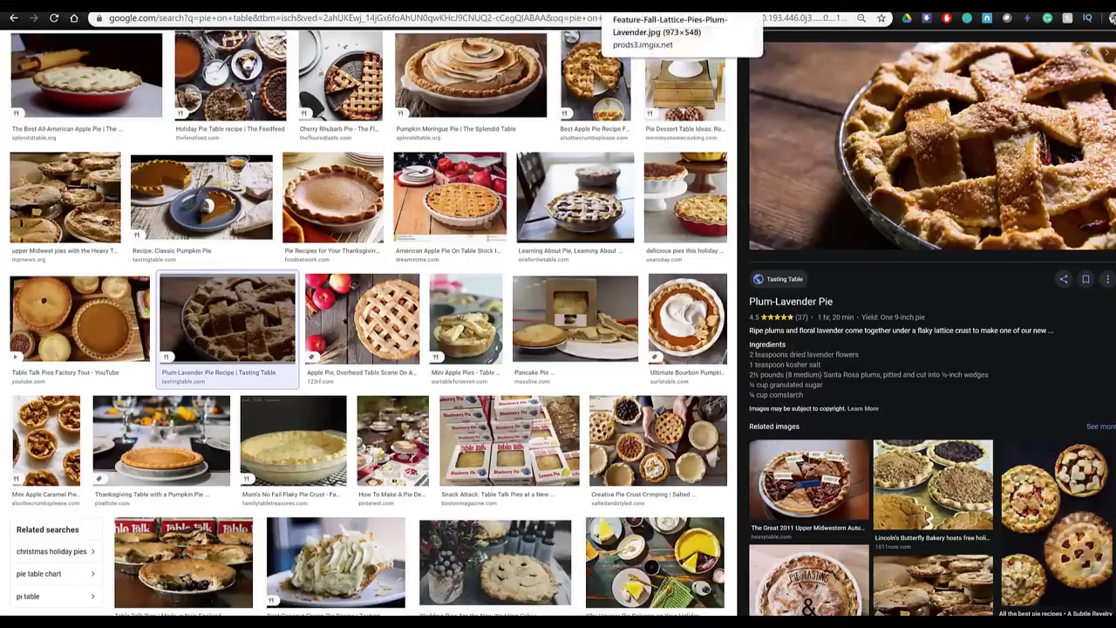
{"action": "left_click", "coordinate": [672, 3]}
{"action": "right_click", "coordinate": [644, 341]}
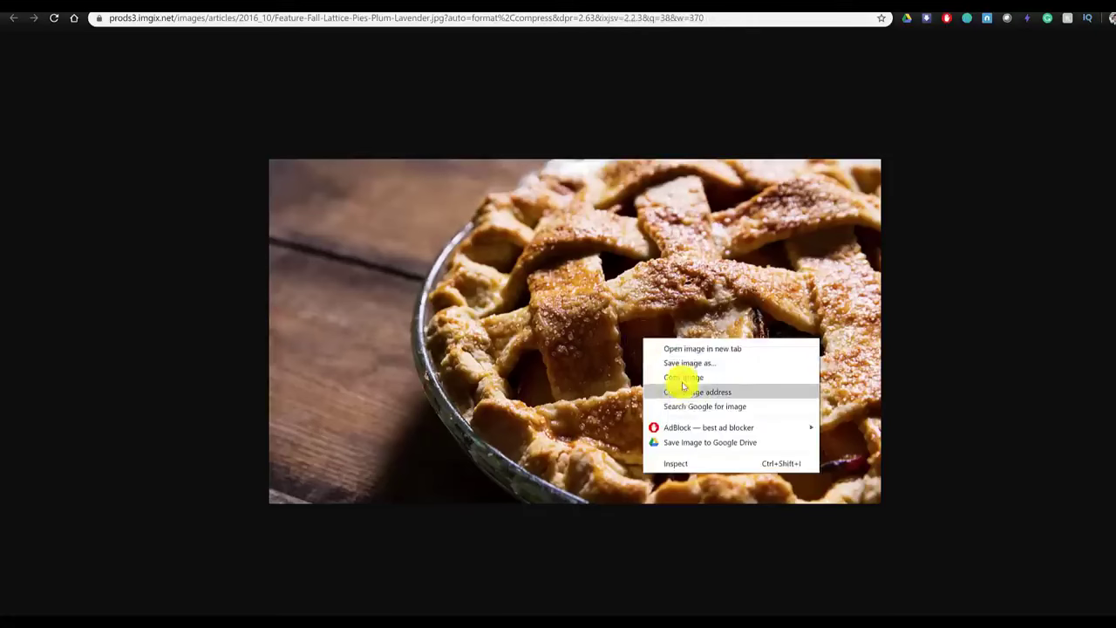
{"action": "left_click", "coordinate": [681, 380]}
{"action": "left_click", "coordinate": [419, 3]}
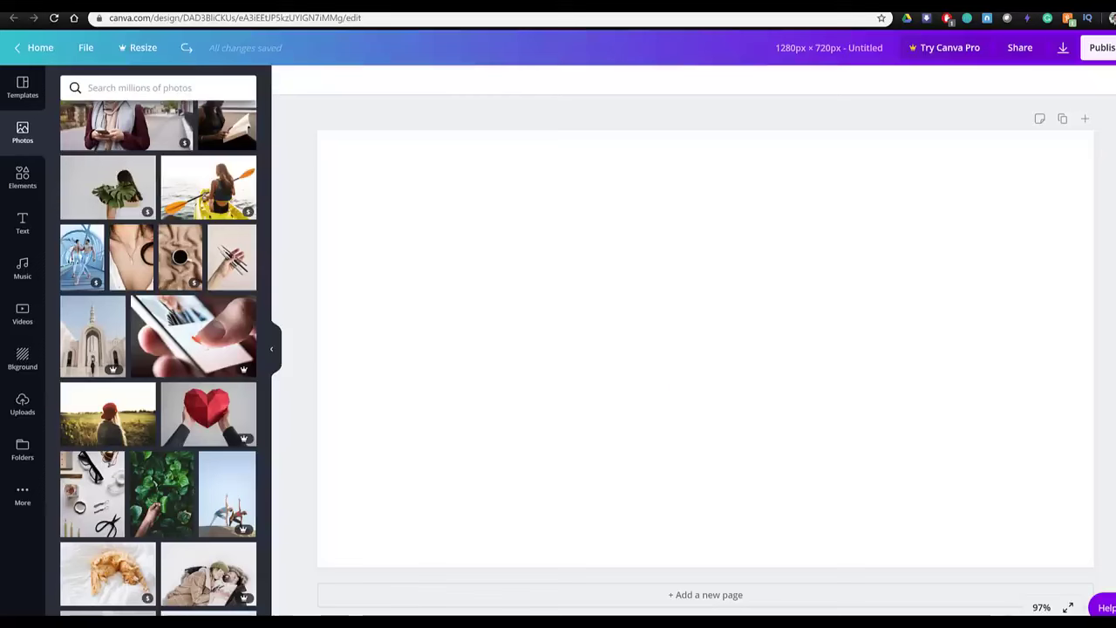
{"action": "left_click", "coordinate": [676, 380]}
{"action": "key", "text": "ctrl+v"}
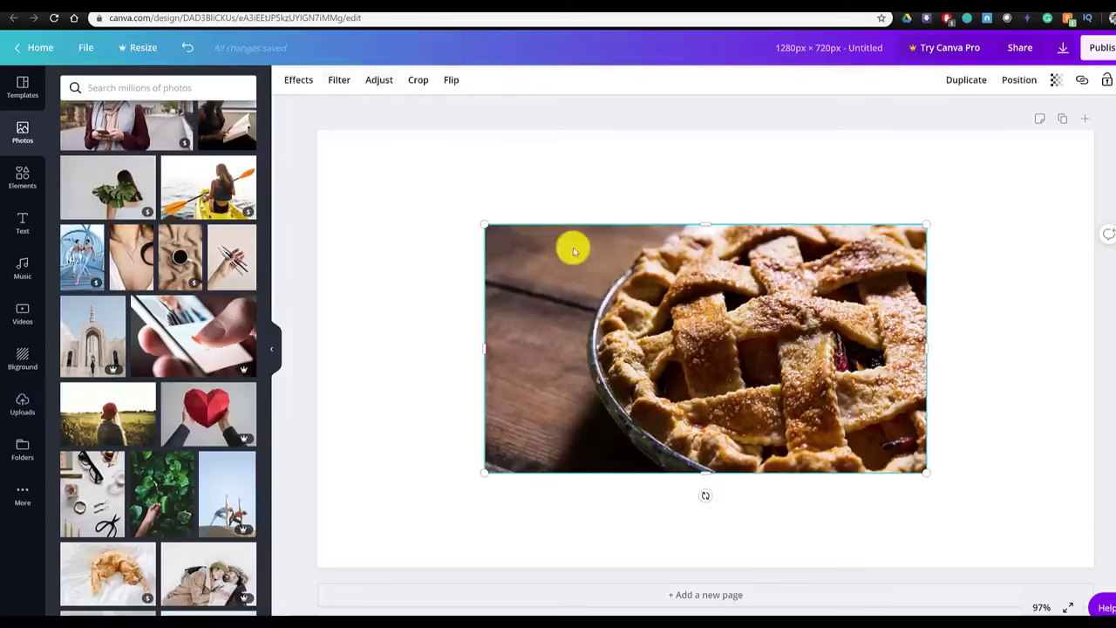
Apply the Dalliance filter to the pie image and set its brightness to -21.
{"action": "left_click", "coordinate": [297, 79]}
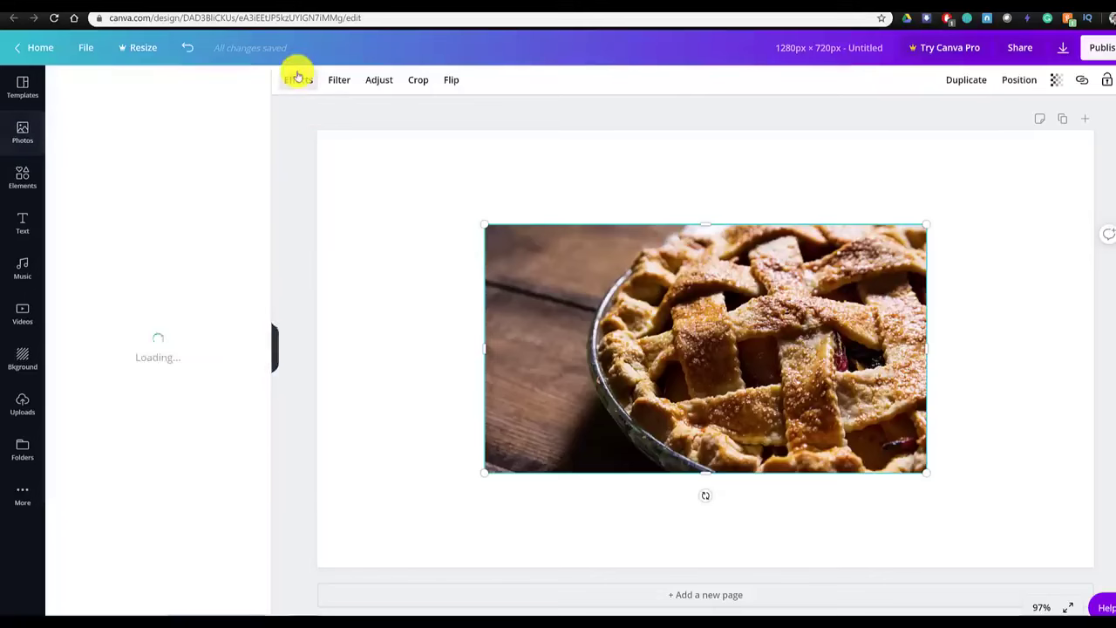
{"action": "left_click", "coordinate": [342, 79]}
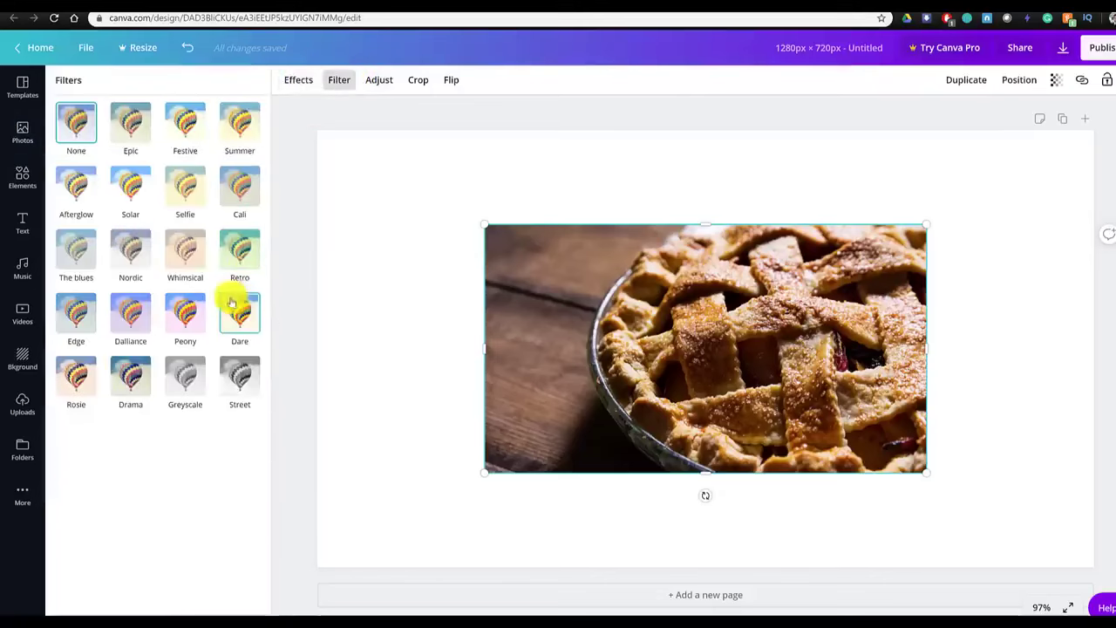
{"action": "left_click", "coordinate": [123, 323]}
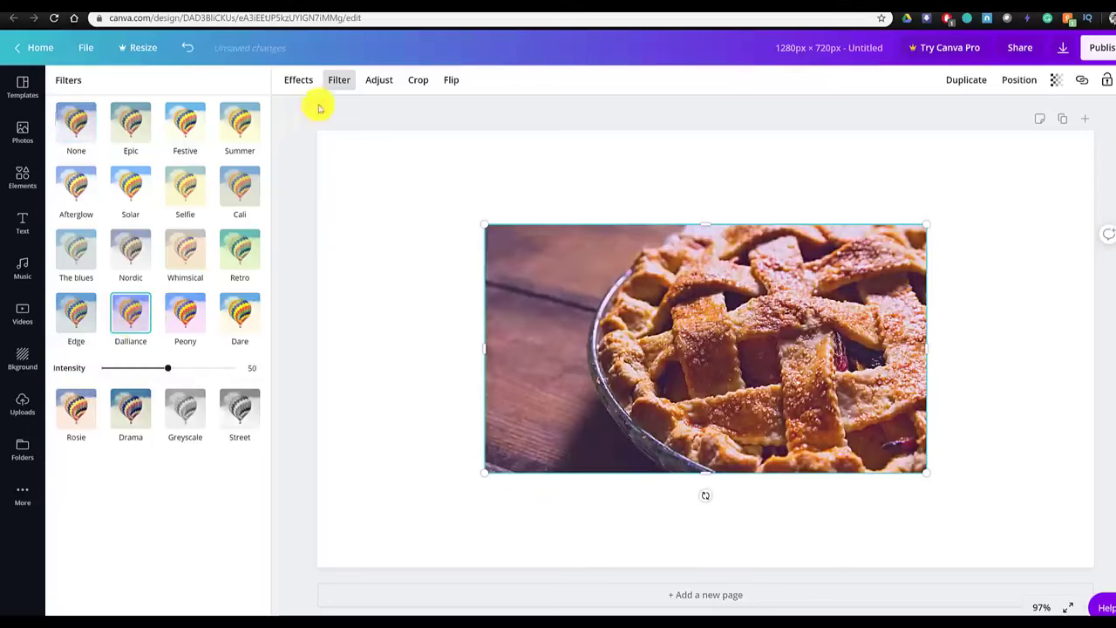
{"action": "left_click", "coordinate": [378, 80]}
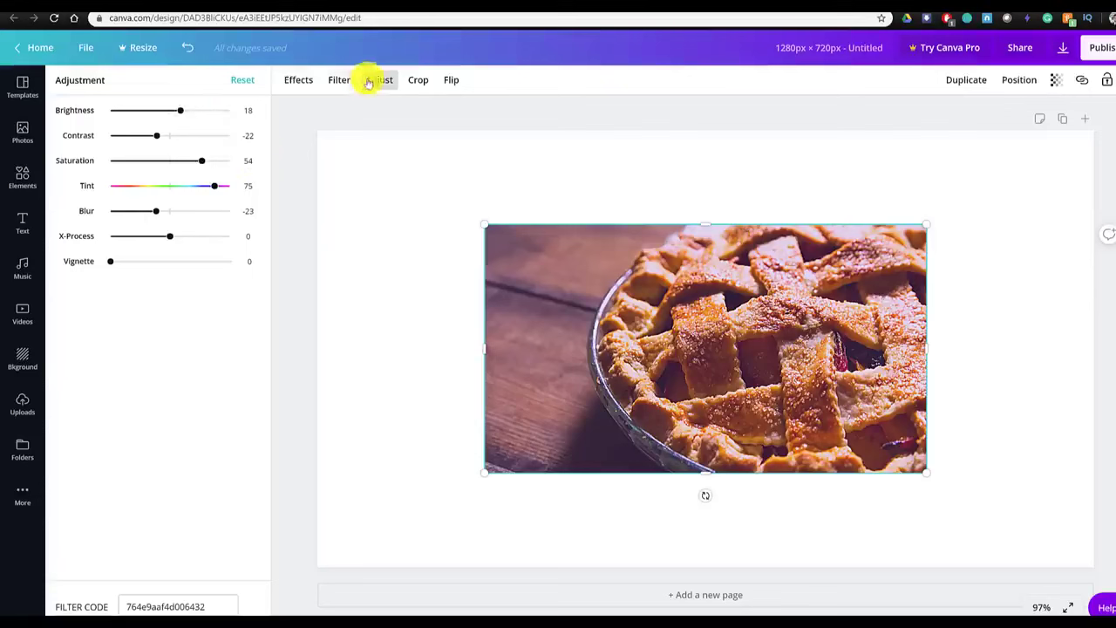
{"action": "left_click_drag", "start_coordinate": [184, 116], "coordinate": [158, 111]}
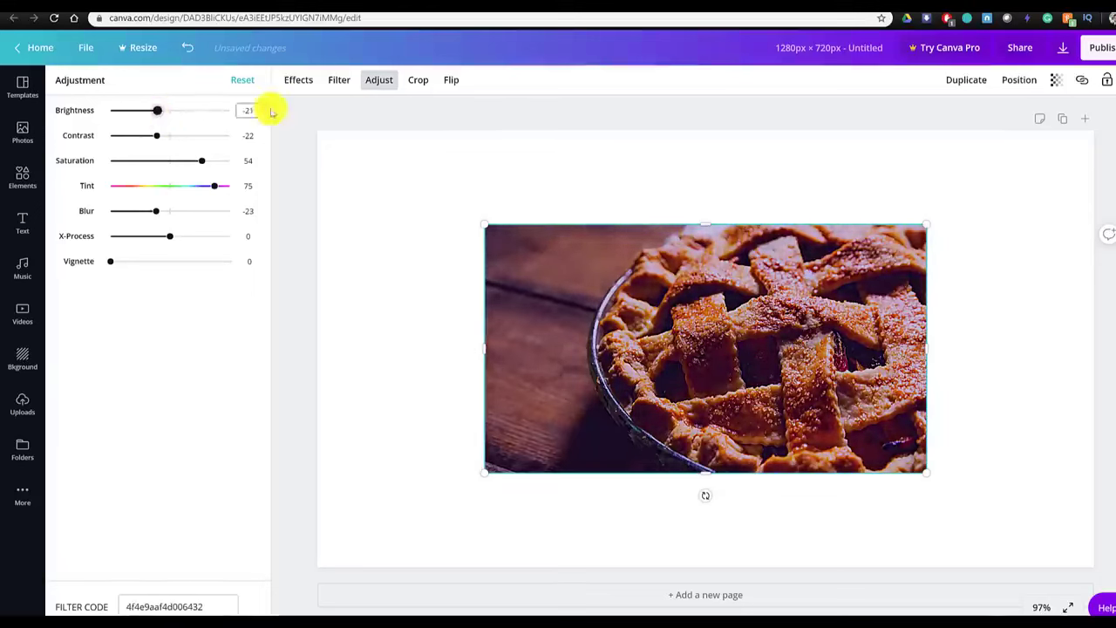
Examine the pie image's crop, effects, position, transparency and link options, keeping transparency at 100.
{"action": "left_click", "coordinate": [420, 83]}
{"action": "left_click", "coordinate": [312, 82]}
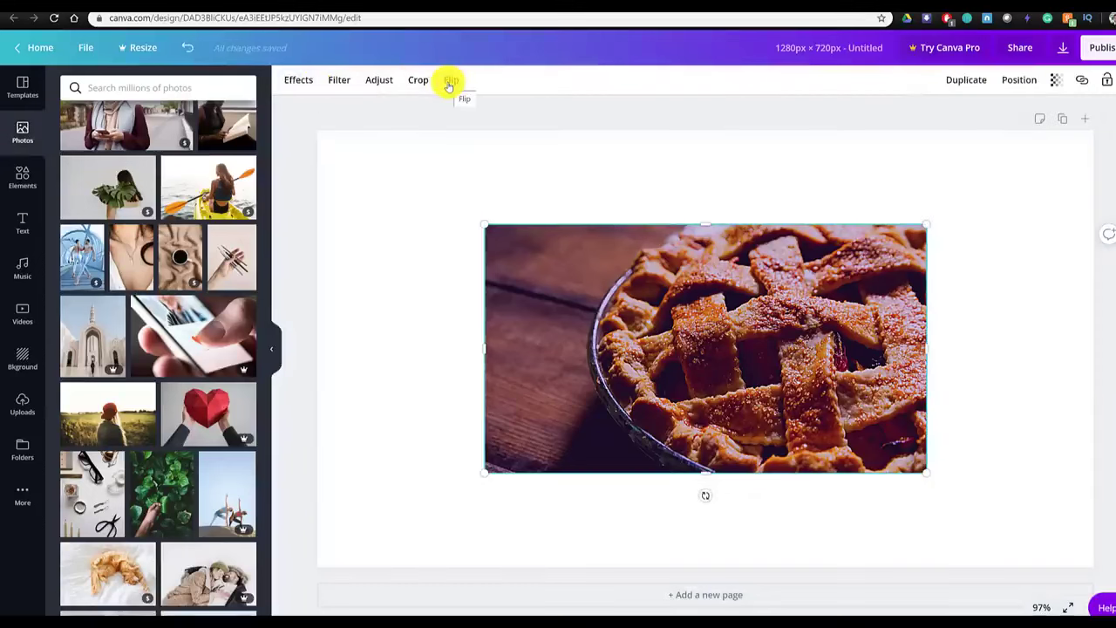
{"action": "left_click", "coordinate": [1020, 81]}
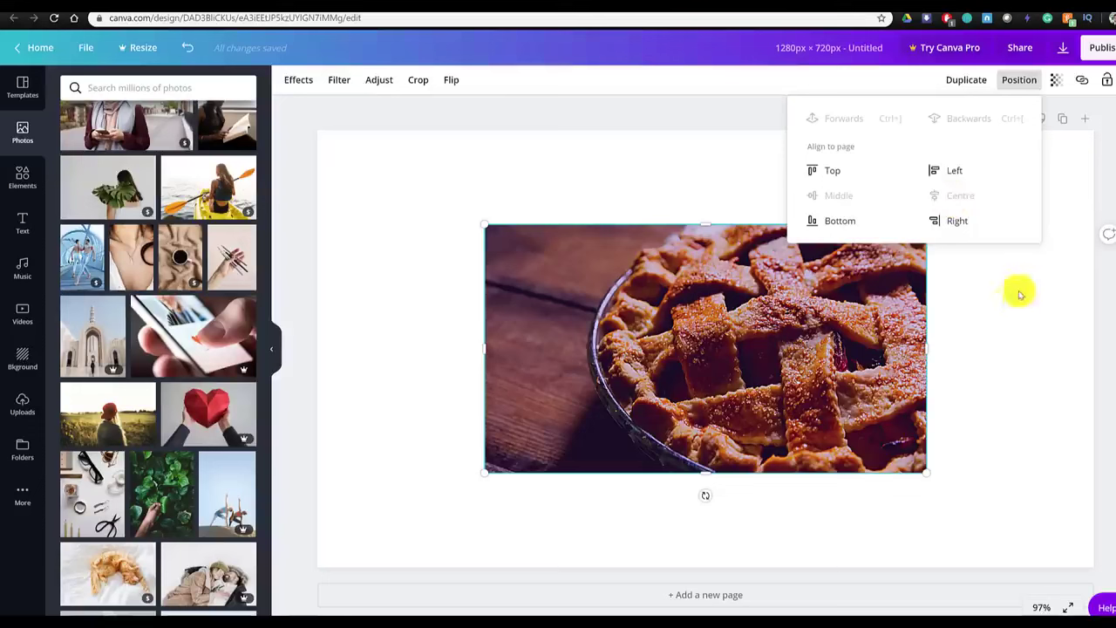
{"action": "left_click", "coordinate": [1075, 253]}
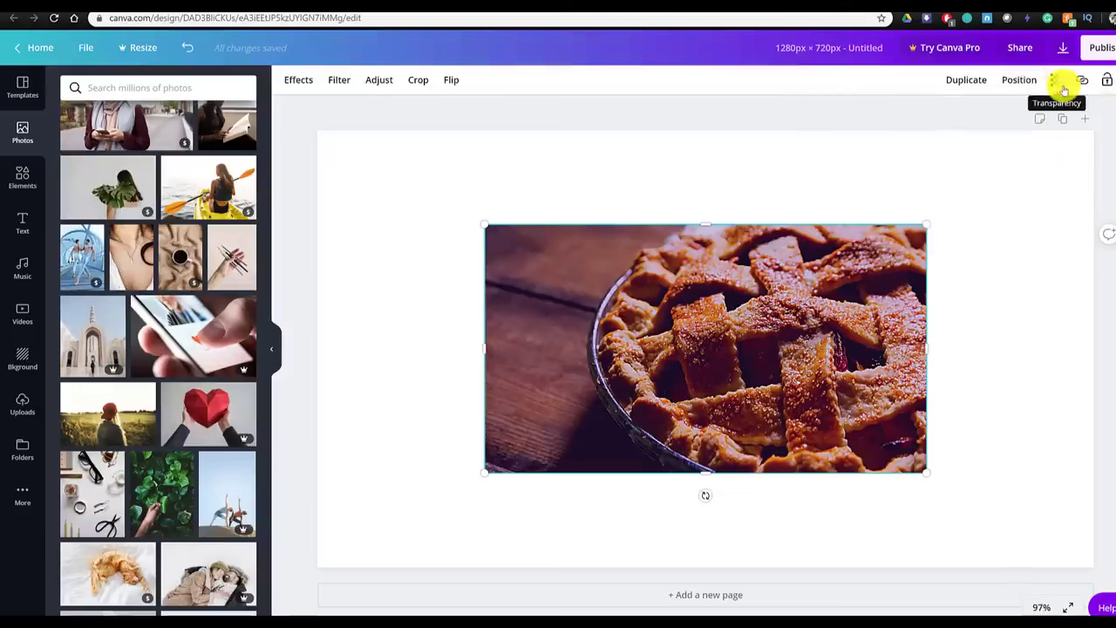
{"action": "left_click", "coordinate": [1062, 85]}
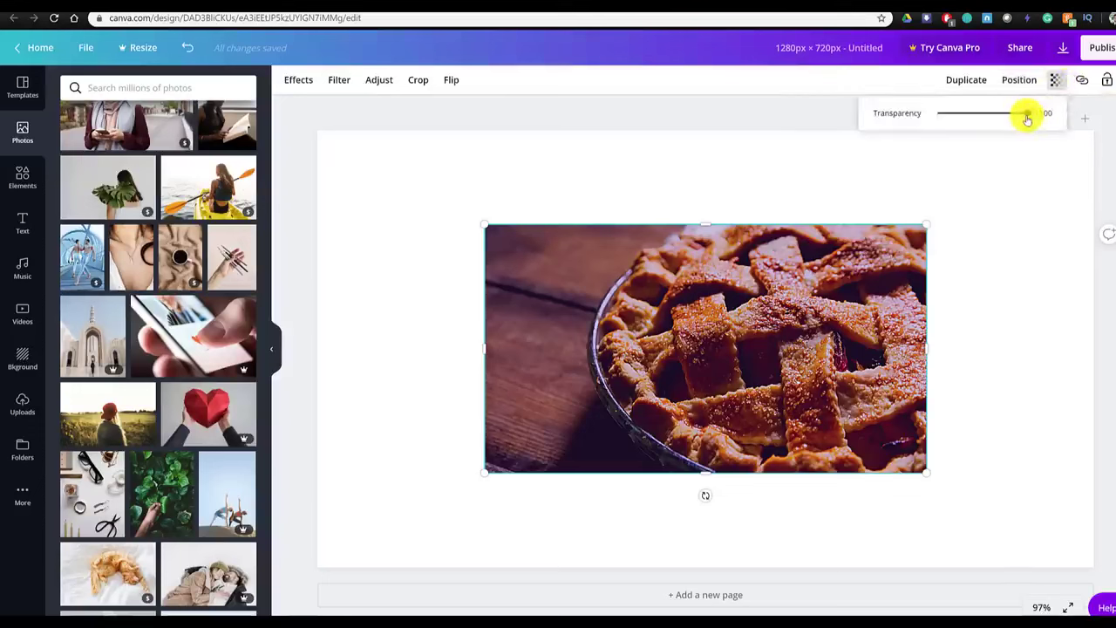
{"action": "mouse_move", "coordinate": [1028, 119]}
{"action": "left_mouse_down"}
{"action": "mouse_move", "coordinate": [985, 113]}
{"action": "mouse_move", "coordinate": [1042, 113]}
{"action": "left_mouse_up"}
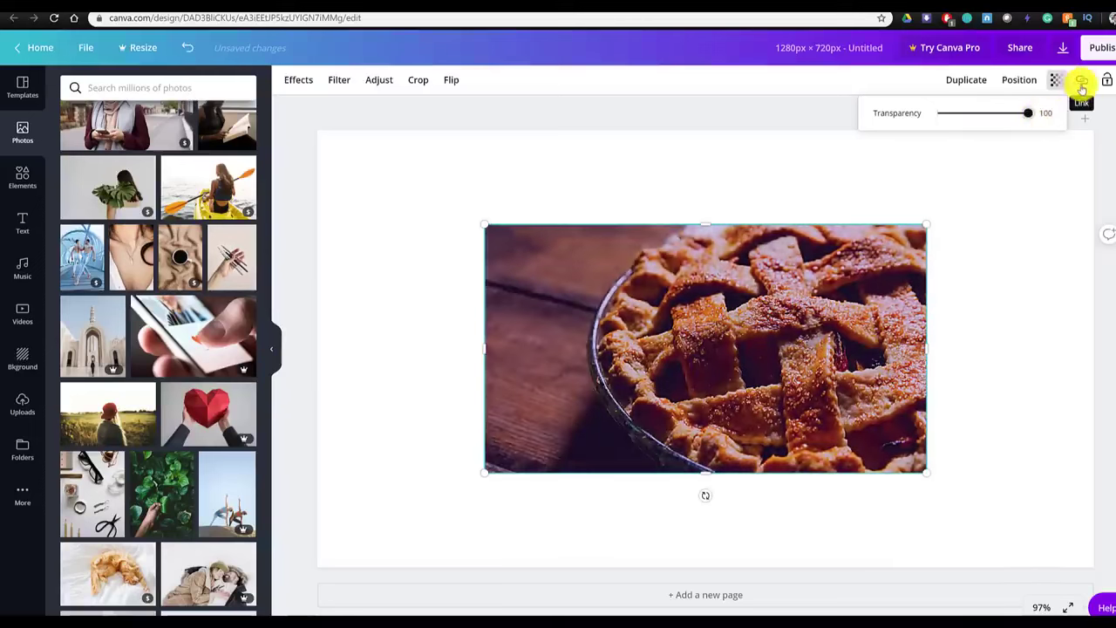
{"action": "left_click", "coordinate": [1082, 87]}
{"action": "left_click", "coordinate": [1031, 276]}
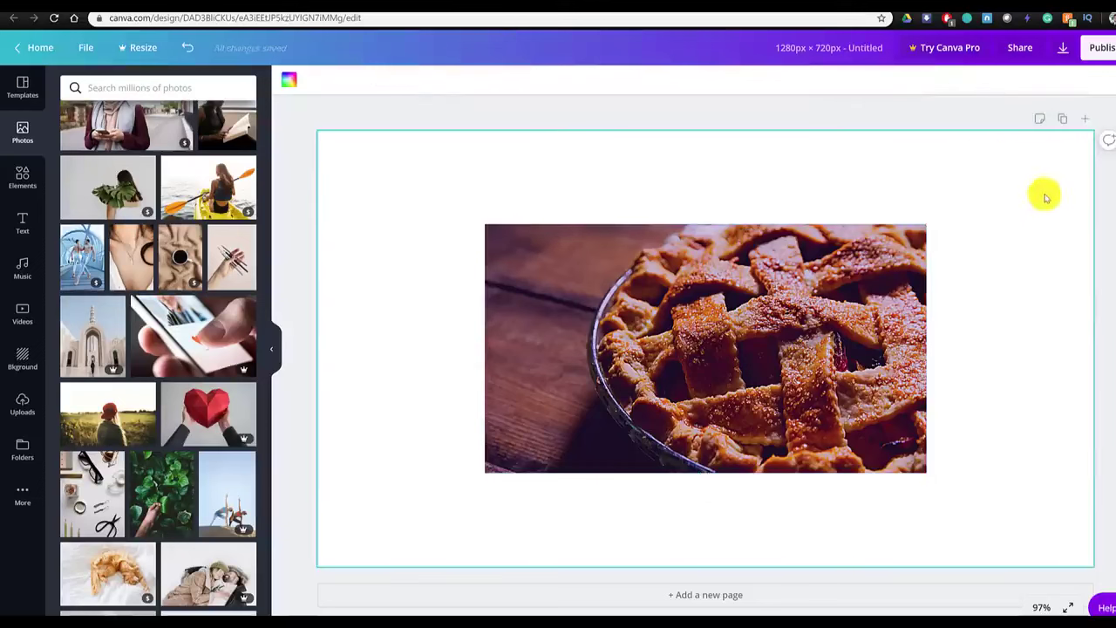
Try locking the pie image in place and undo the lock.
{"action": "left_click", "coordinate": [805, 344]}
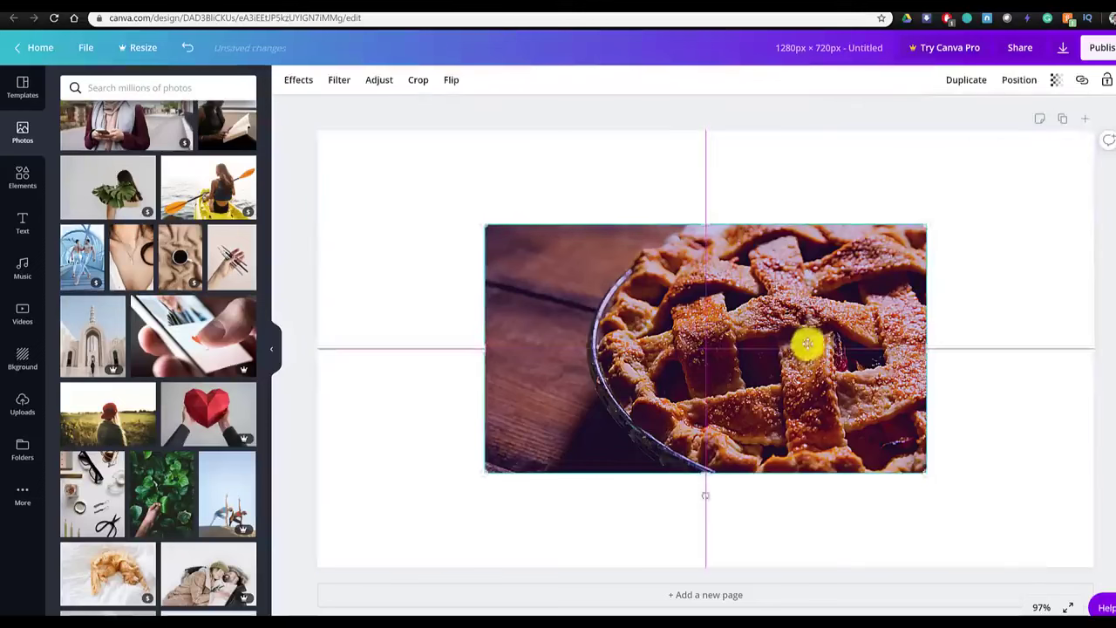
{"action": "left_click", "coordinate": [1105, 88]}
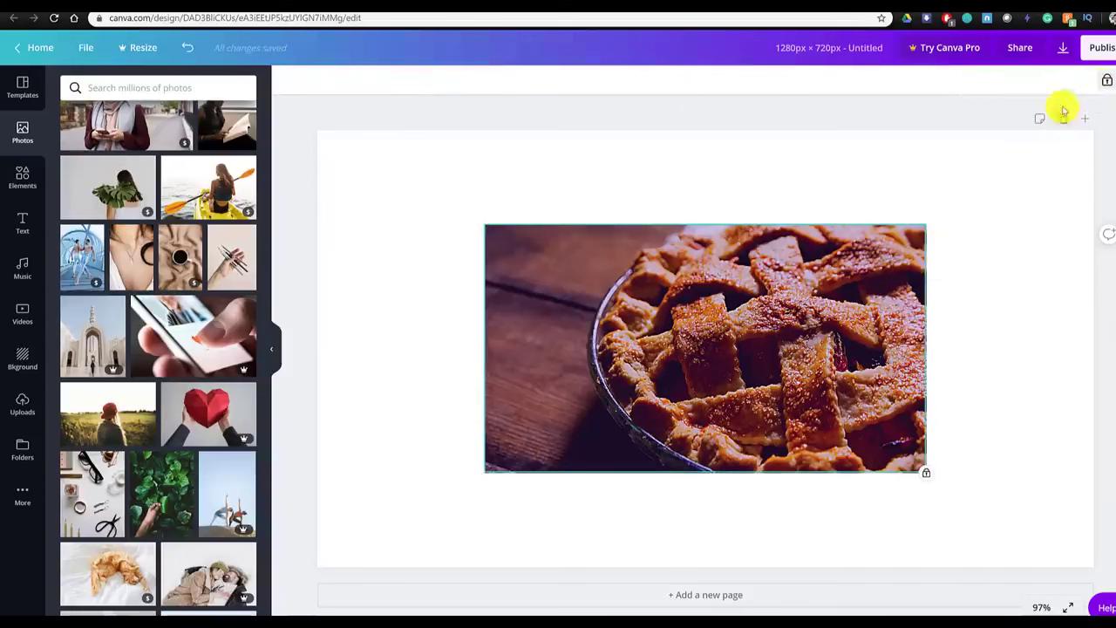
{"action": "key", "text": "ctrl+z"}
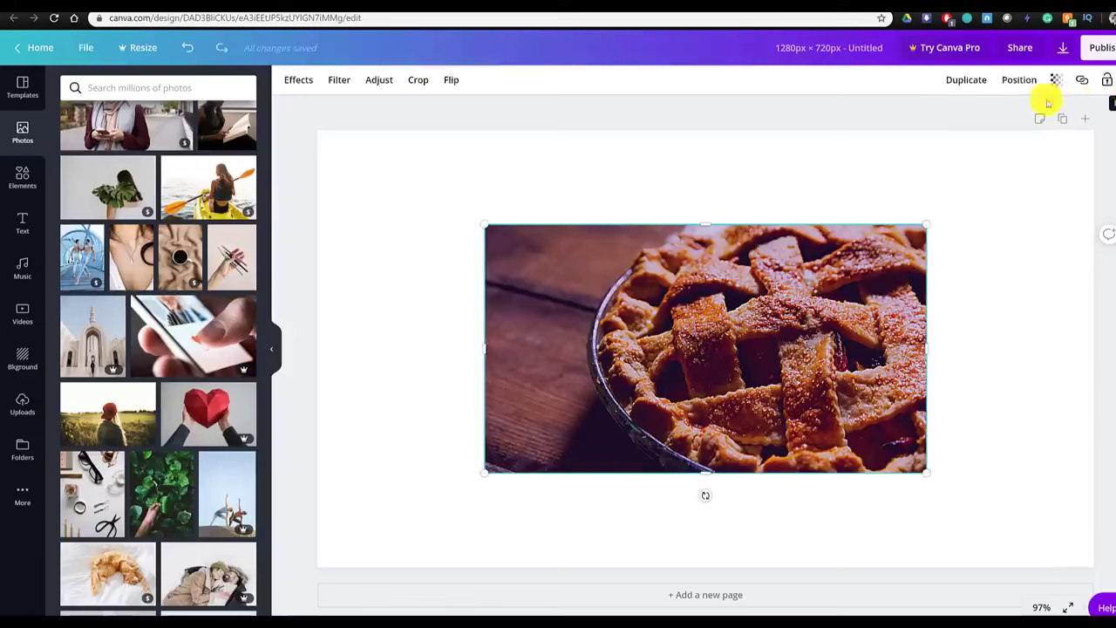
Enlarge the pie image from the page's upper-left corner and set it as the page background.
{"action": "left_click_drag", "start_coordinate": [486, 225], "coordinate": [343, 160]}
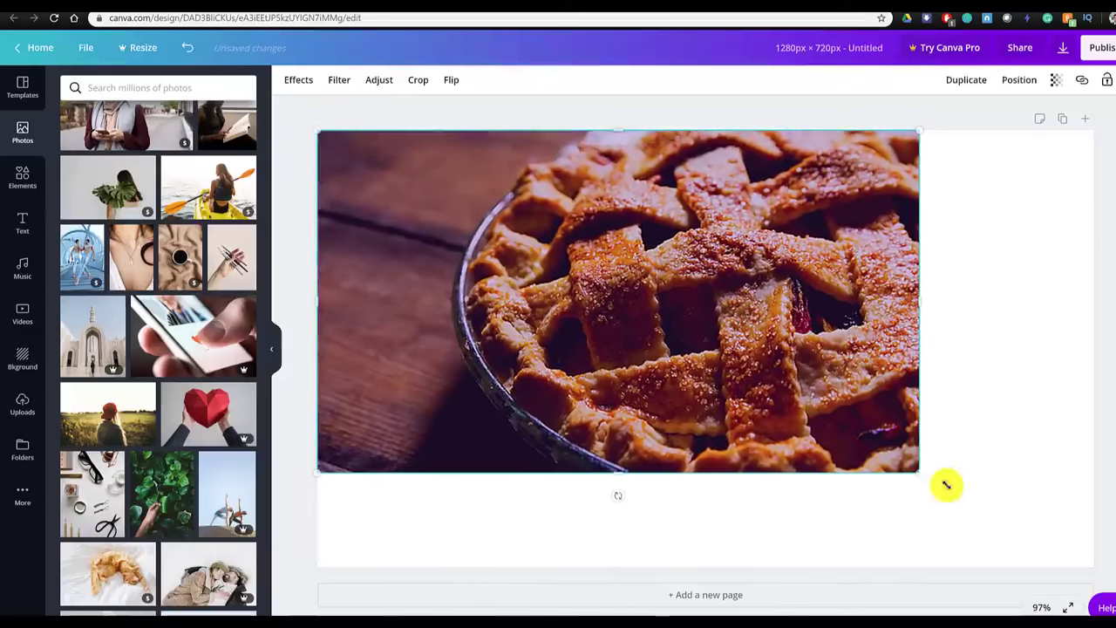
{"action": "left_click_drag", "start_coordinate": [928, 479], "coordinate": [924, 475]}
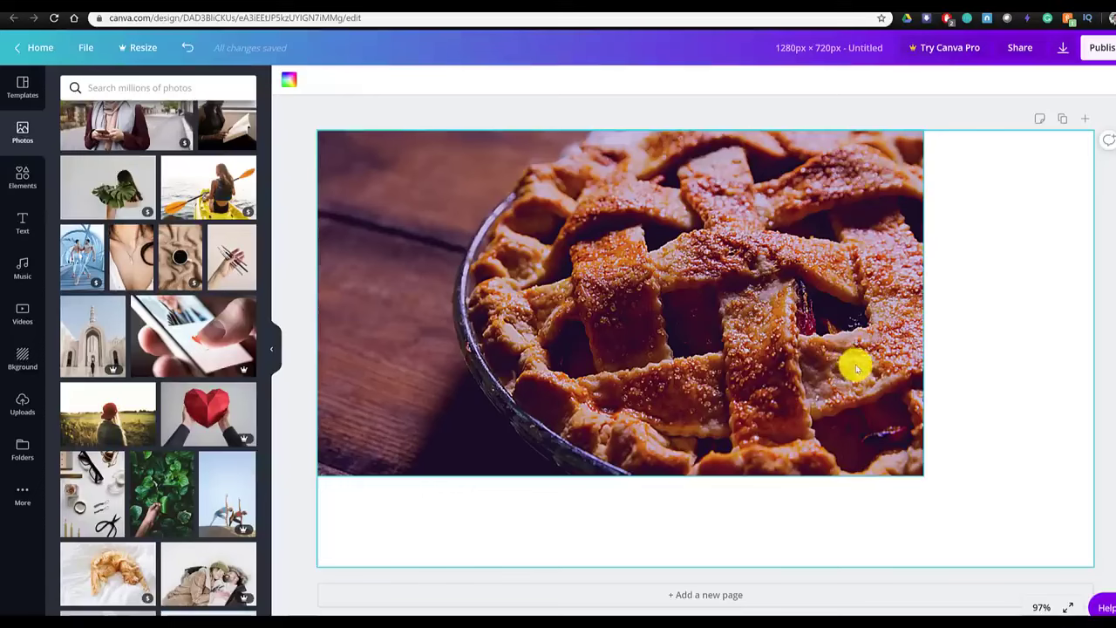
{"action": "left_click", "coordinate": [797, 295]}
{"action": "right_click", "coordinate": [800, 299]}
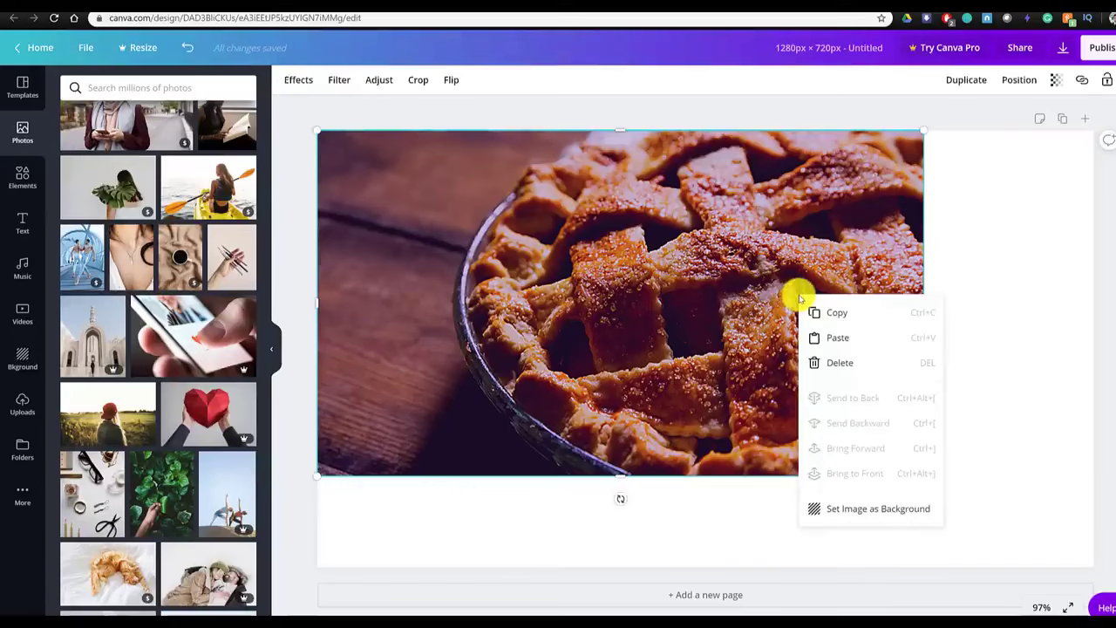
{"action": "left_click", "coordinate": [884, 511]}
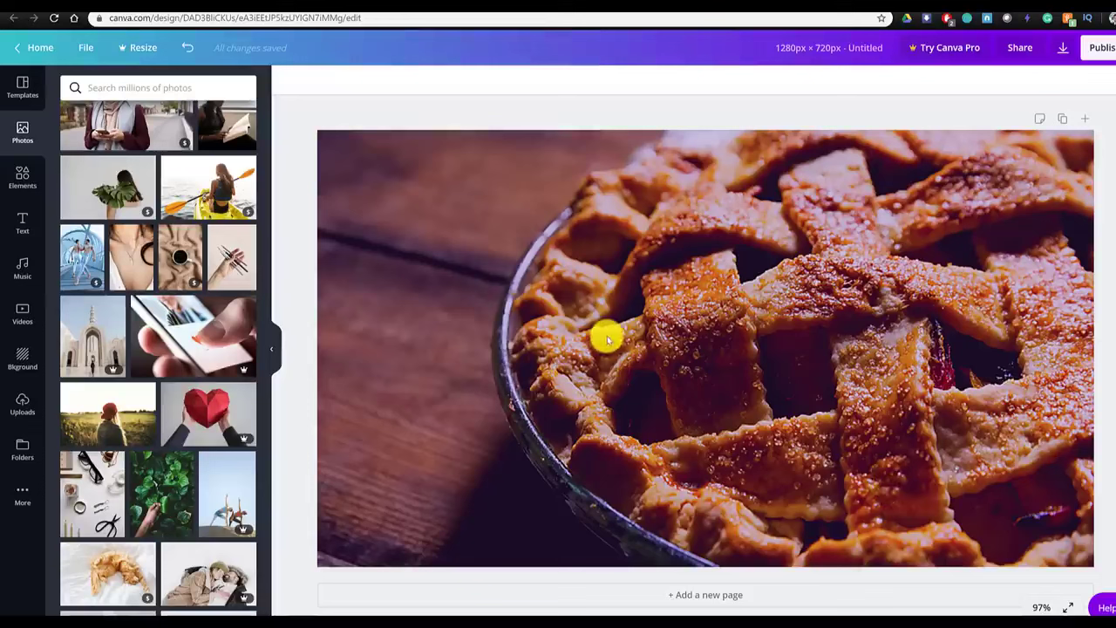
Search the elements library for "pie" and add the free cherry pie slice illustration to the page.
{"action": "left_click", "coordinate": [19, 179]}
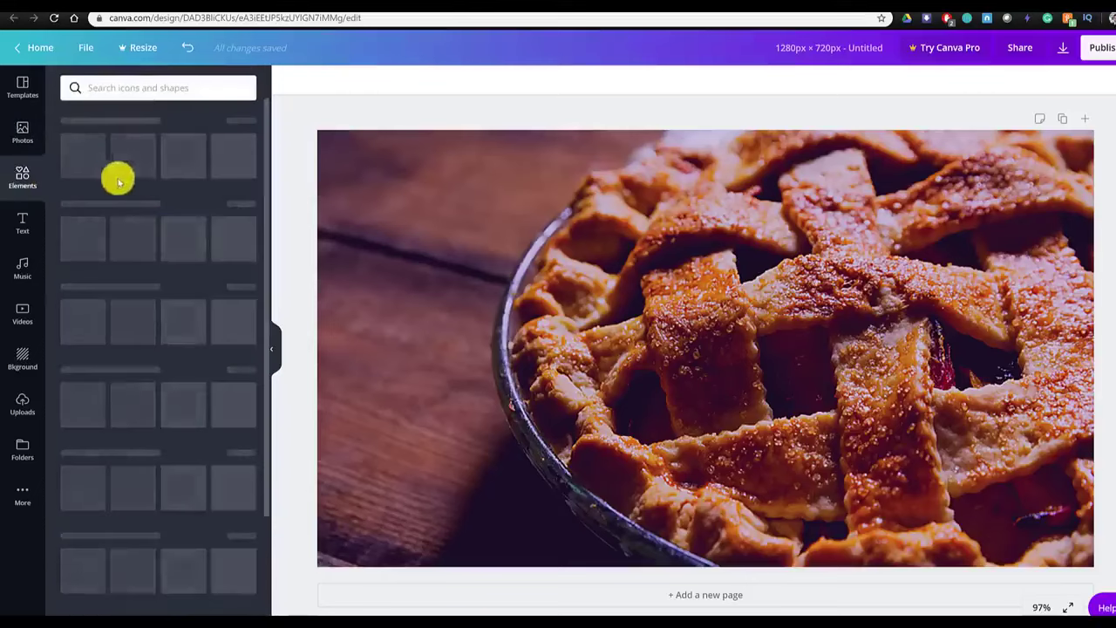
{"action": "scroll", "coordinate": [226, 175], "scroll_direction": "down", "scroll_amount": 1}
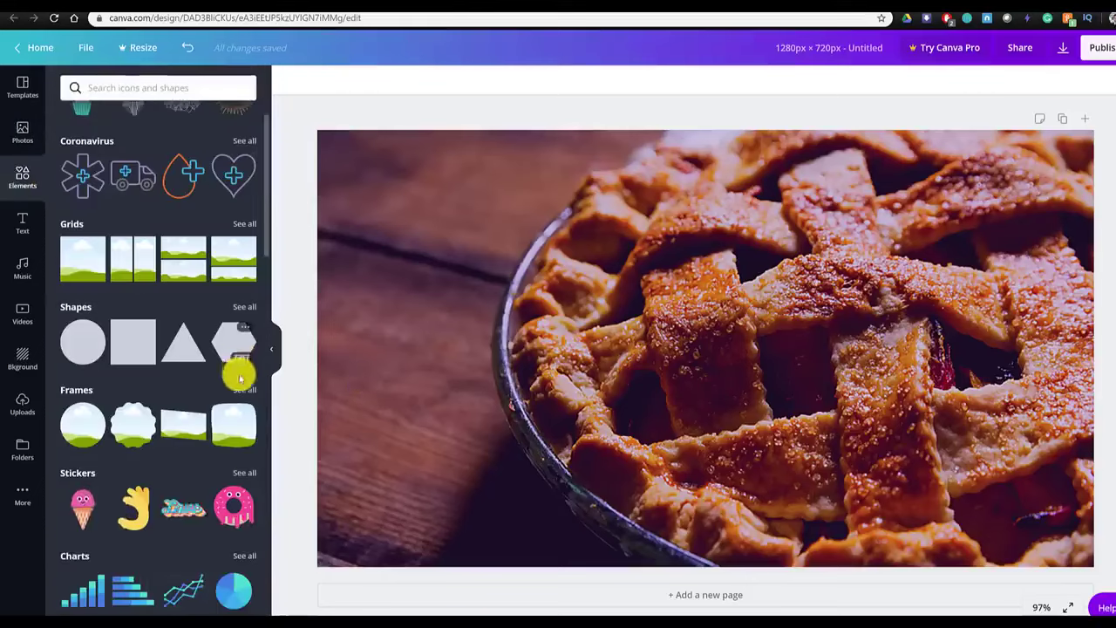
{"action": "scroll", "coordinate": [228, 426], "scroll_direction": "down", "scroll_amount": 1}
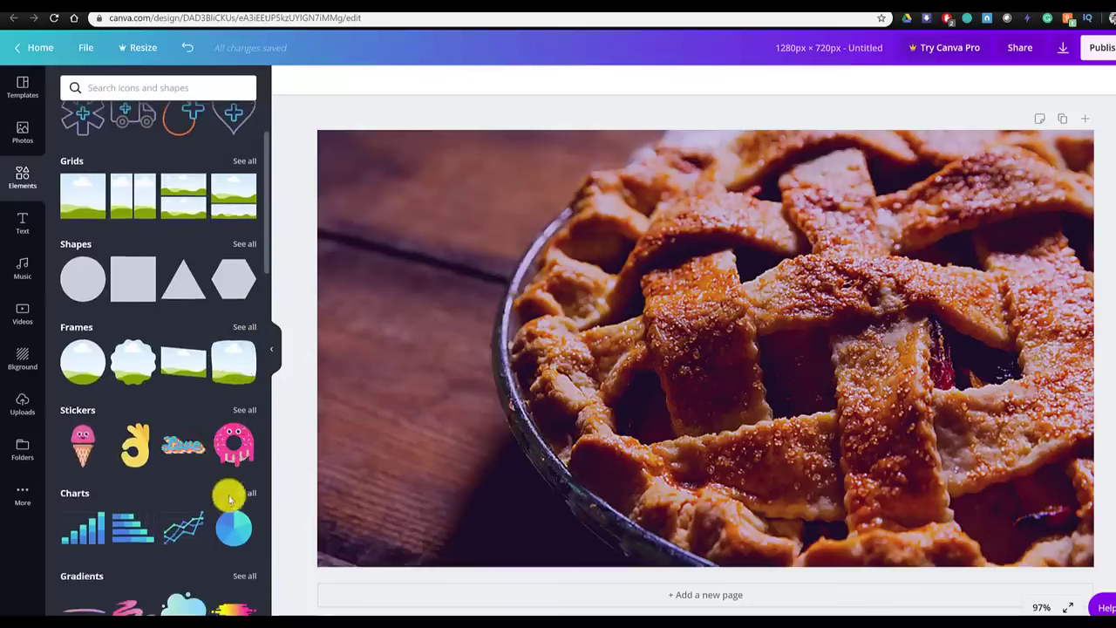
{"action": "scroll", "coordinate": [230, 499], "scroll_direction": "down", "scroll_amount": 3}
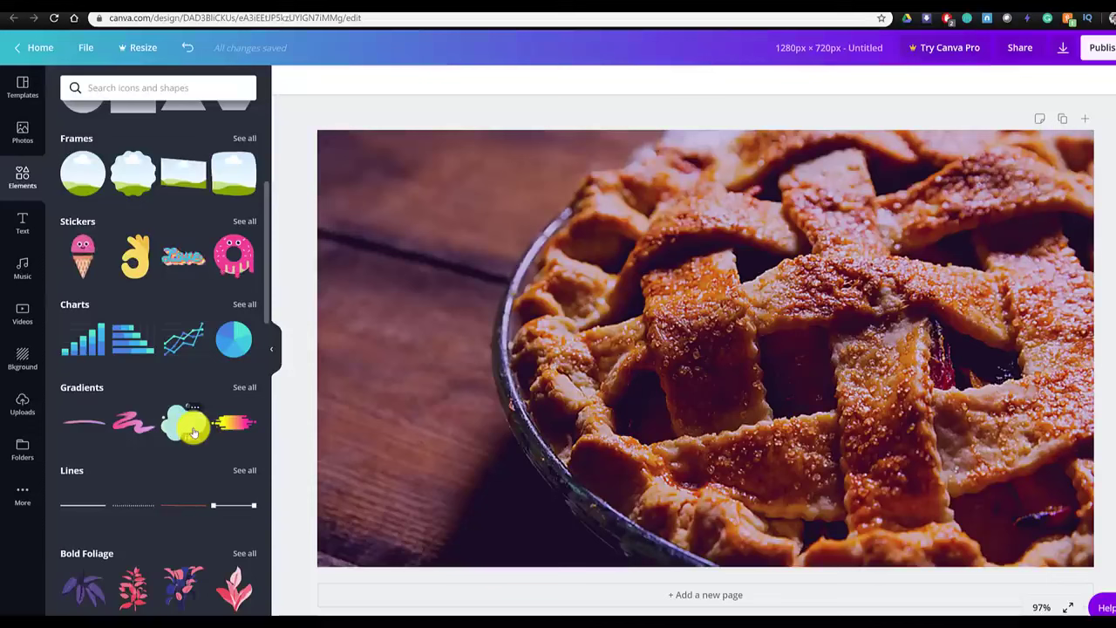
{"action": "left_click", "coordinate": [162, 89]}
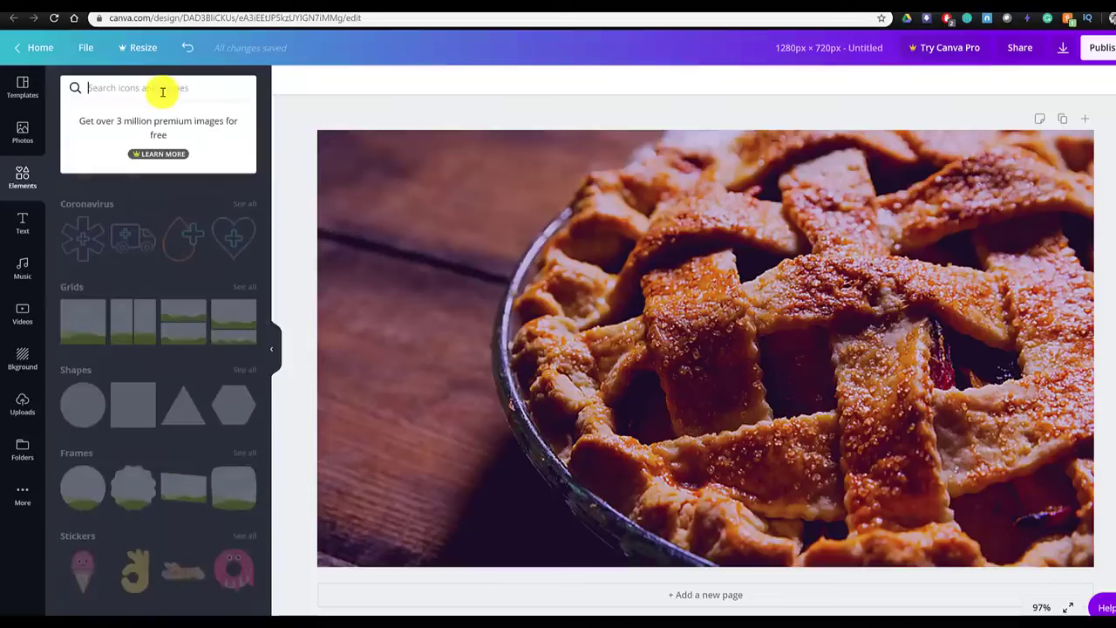
{"action": "type", "text": "pie"}
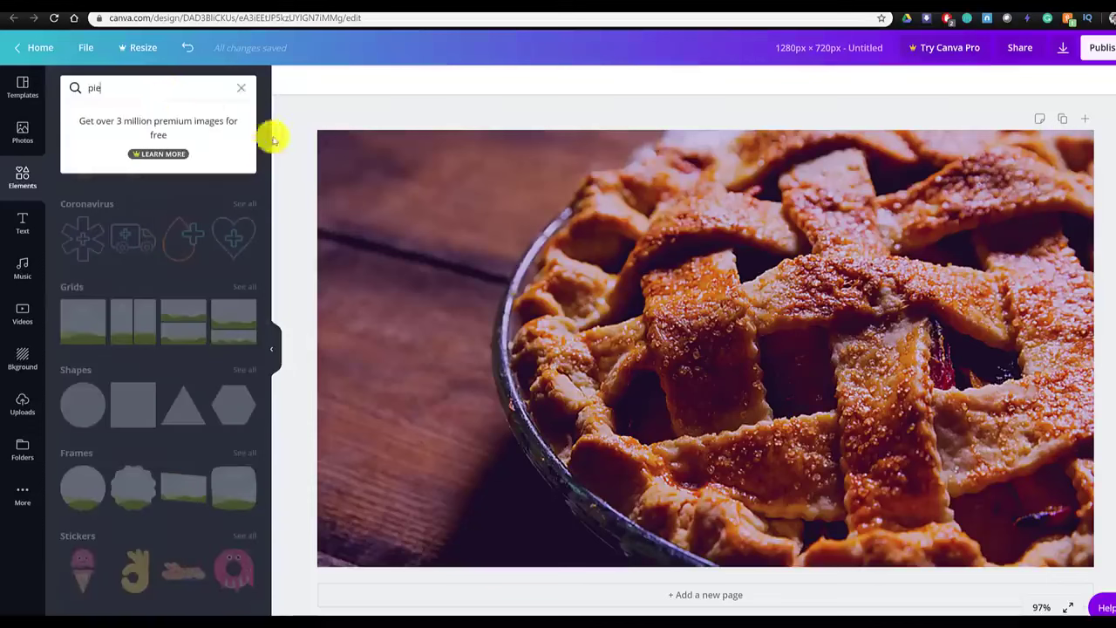
{"action": "key", "text": "Return"}
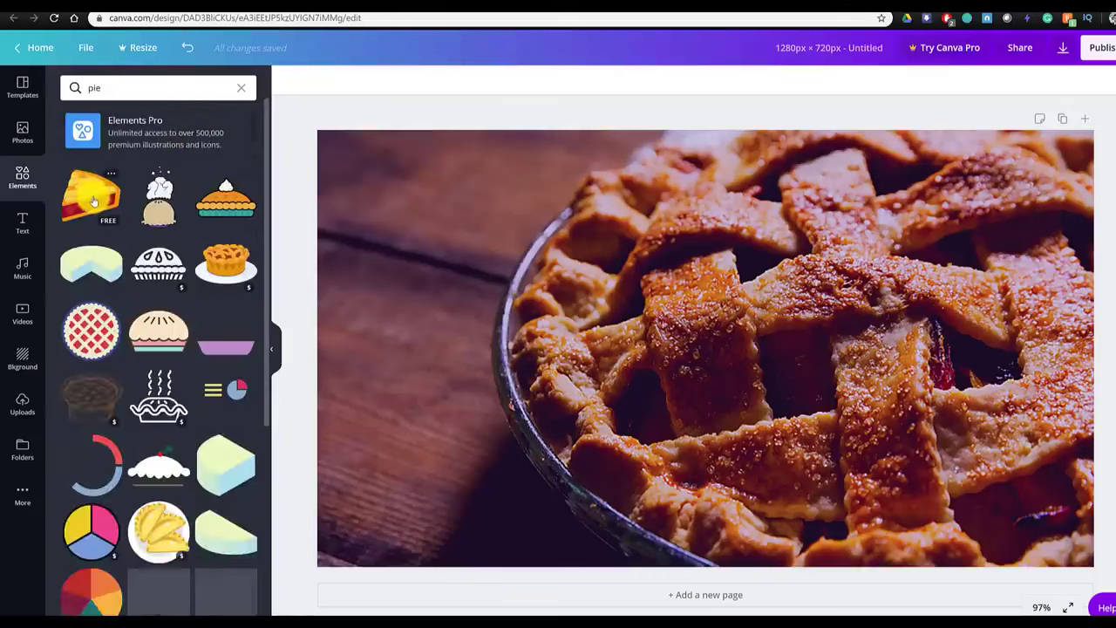
{"action": "left_click", "coordinate": [96, 202]}
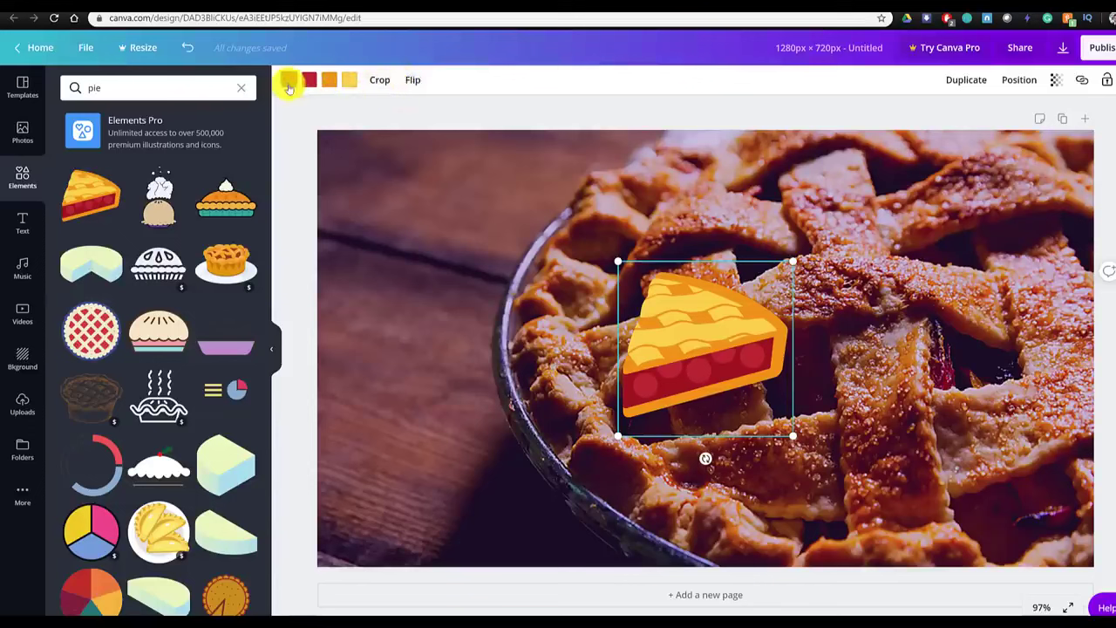
Recolour the darkest red of the pie slice's filling to #760316.
{"action": "left_click", "coordinate": [289, 82]}
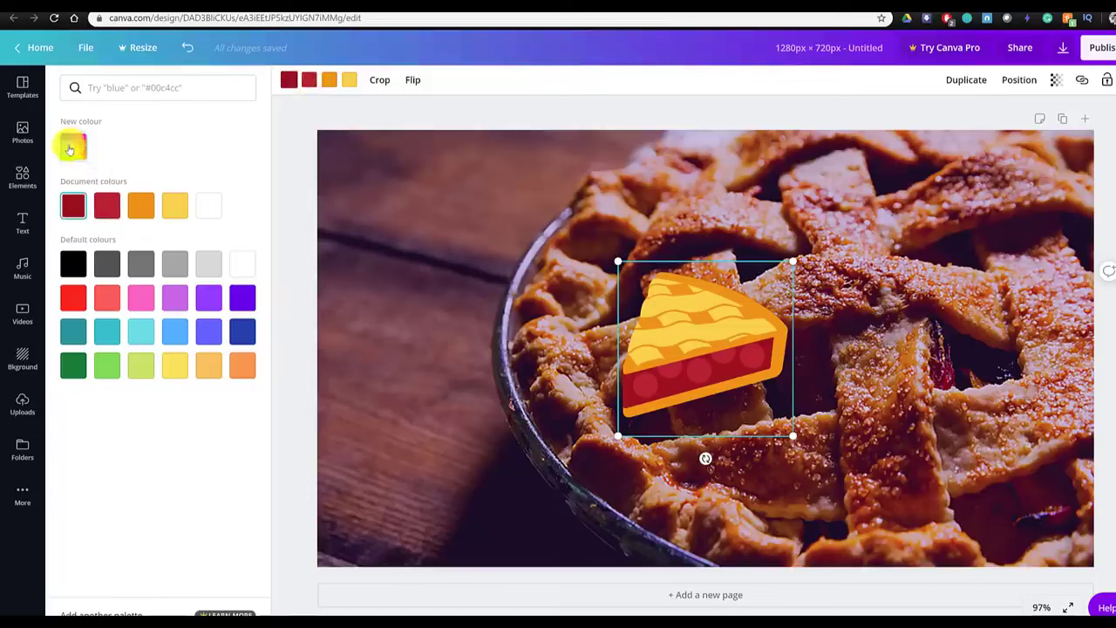
{"action": "left_click", "coordinate": [73, 145]}
{"action": "left_click", "coordinate": [234, 214]}
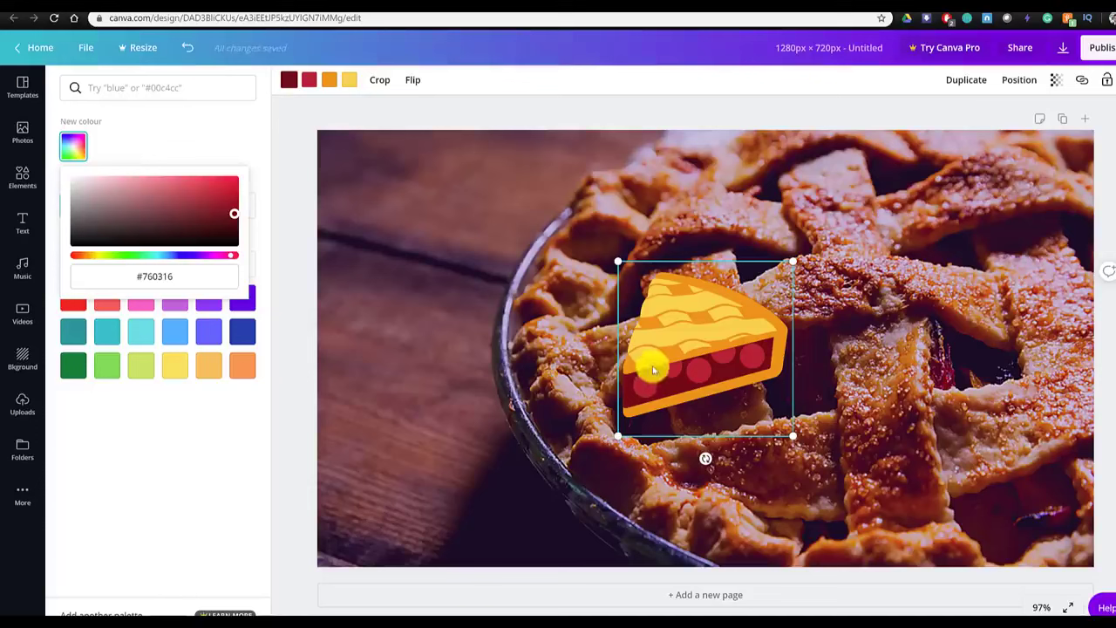
Shrink and tilt the pie slice, duplicate it, and place the slices near the page's upper-left corner and lower middle.
{"action": "left_click_drag", "start_coordinate": [793, 435], "coordinate": [682, 383]}
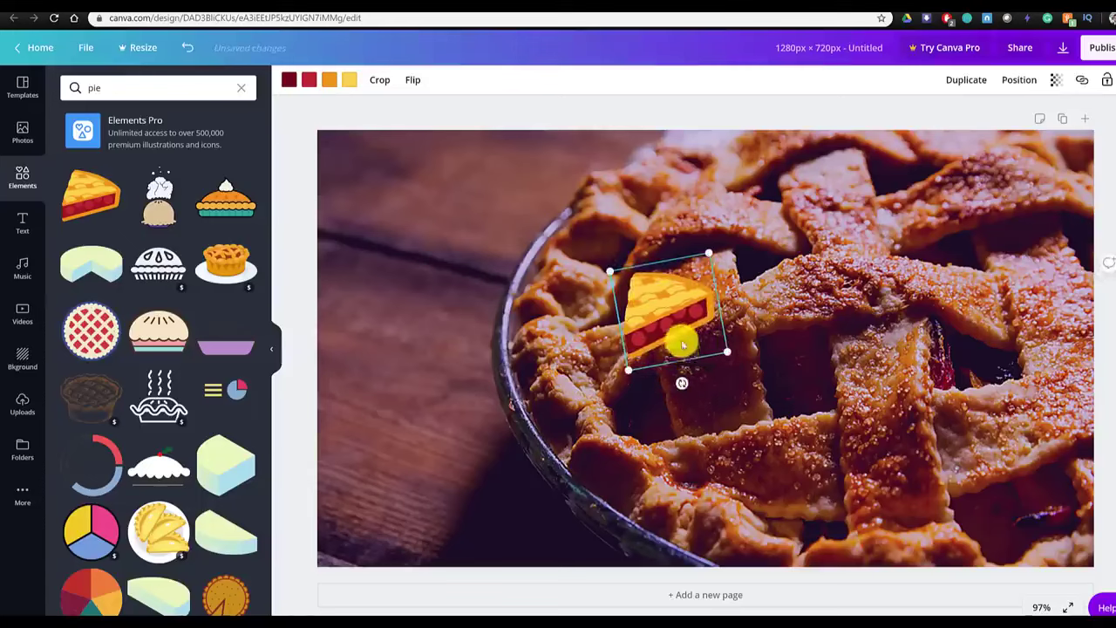
{"action": "left_click", "coordinate": [974, 83]}
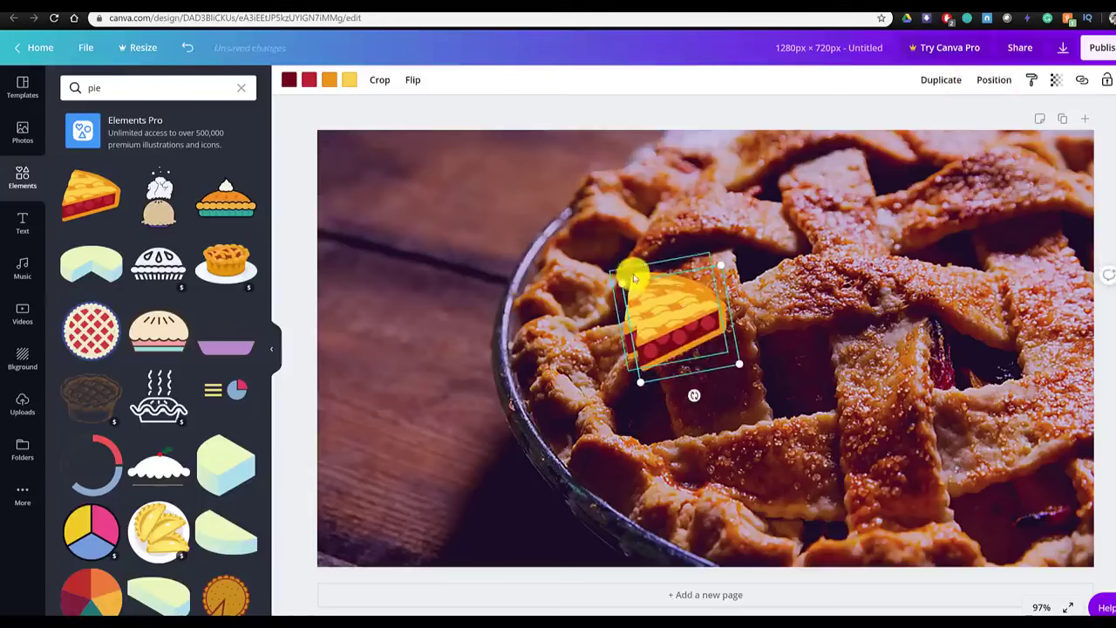
{"action": "left_click_drag", "start_coordinate": [634, 278], "coordinate": [628, 449]}
Add a square shape, resize it into a tall rectangle and position it over the left half between the pie slices.
{"action": "left_click", "coordinate": [24, 221]}
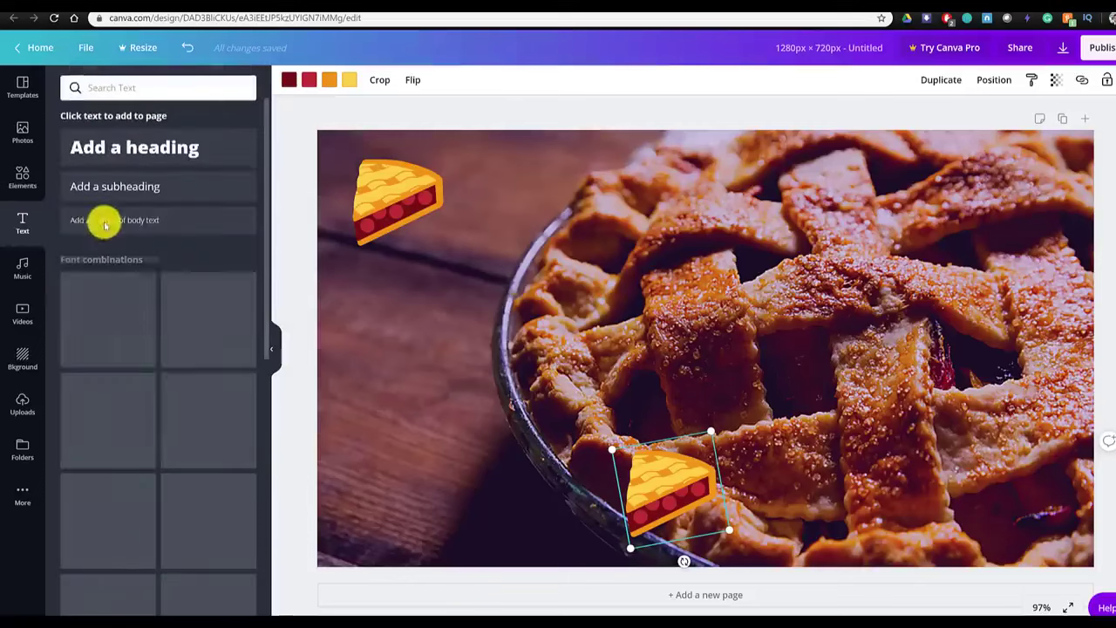
{"action": "left_click", "coordinate": [21, 182]}
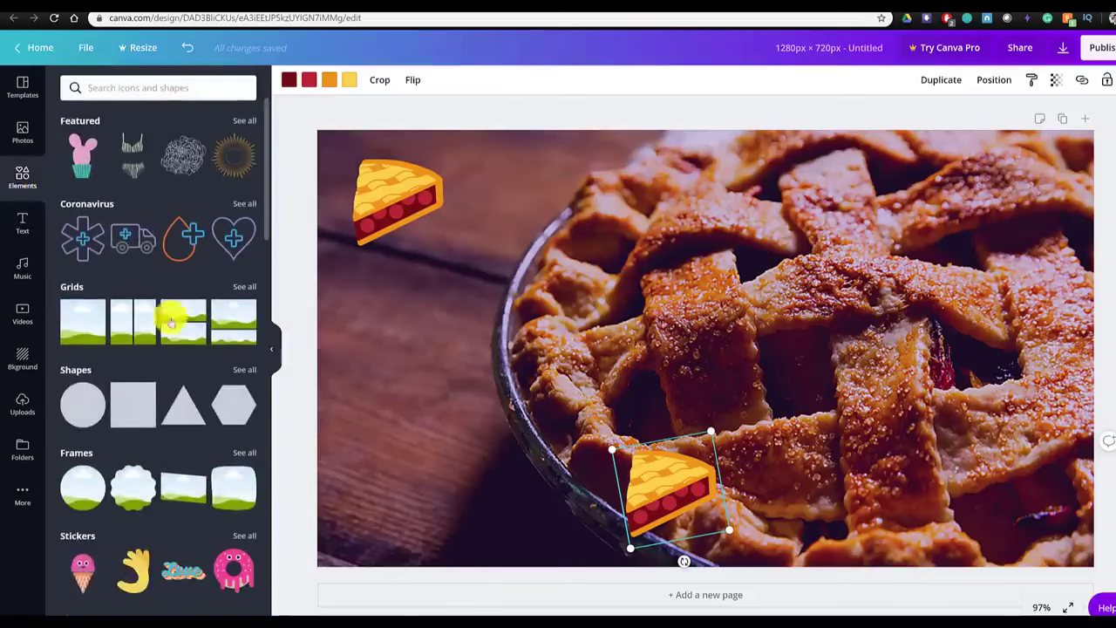
{"action": "left_click", "coordinate": [126, 410]}
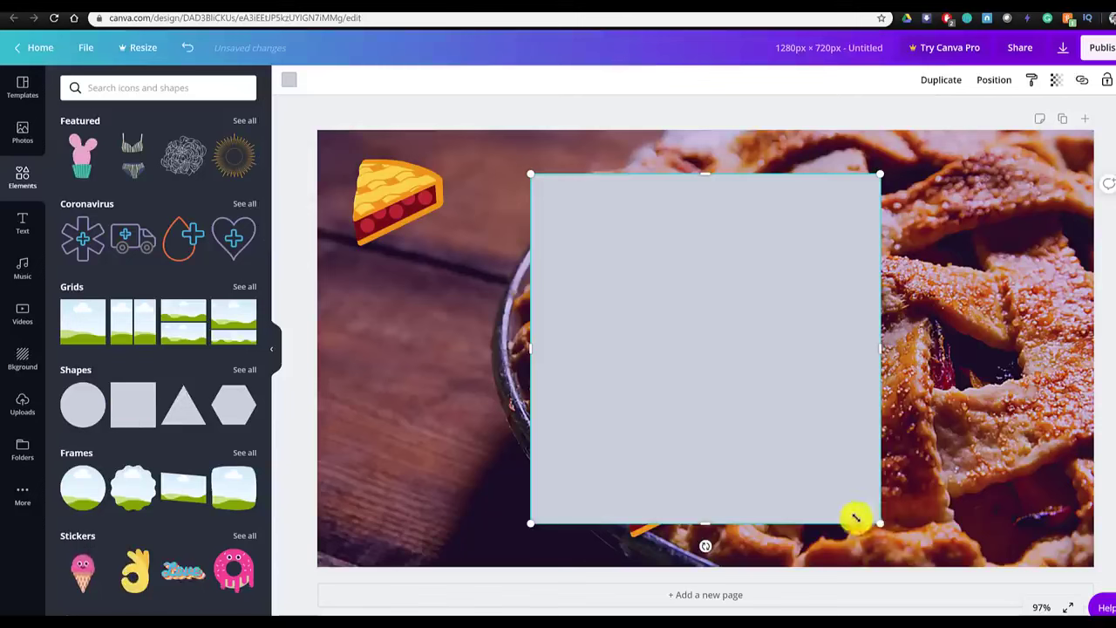
{"action": "left_click_drag", "start_coordinate": [856, 518], "coordinate": [515, 460]}
{"action": "left_click_drag", "start_coordinate": [516, 338], "coordinate": [425, 343]}
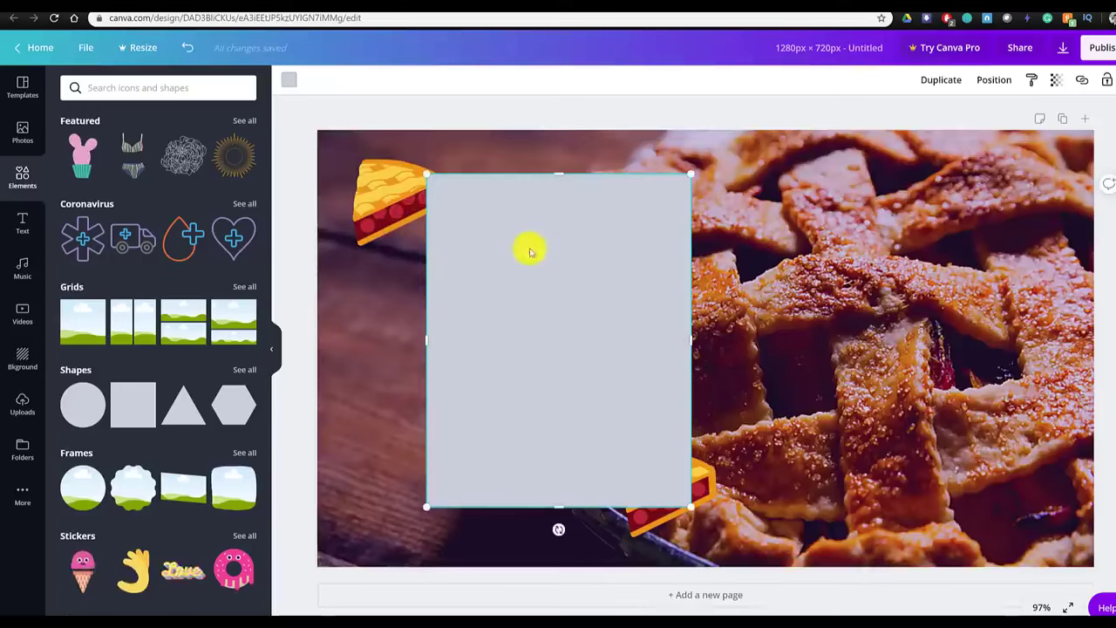
{"action": "left_click_drag", "start_coordinate": [536, 288], "coordinate": [635, 346]}
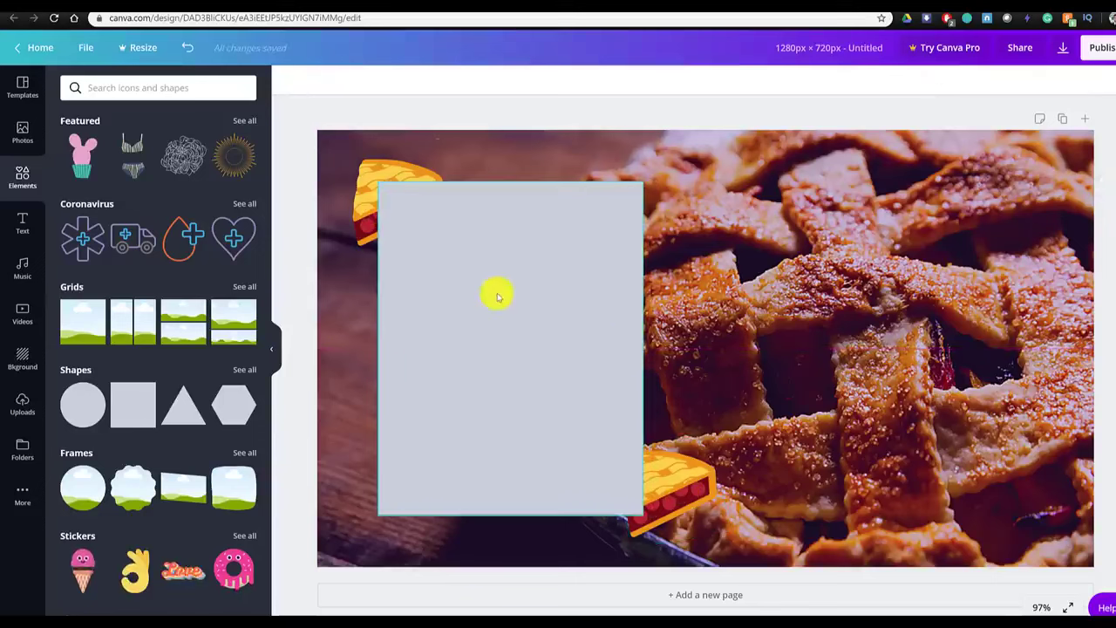
Bring both pie slices to the front so they overlap the rectangle's corners.
{"action": "left_click", "coordinate": [672, 490]}
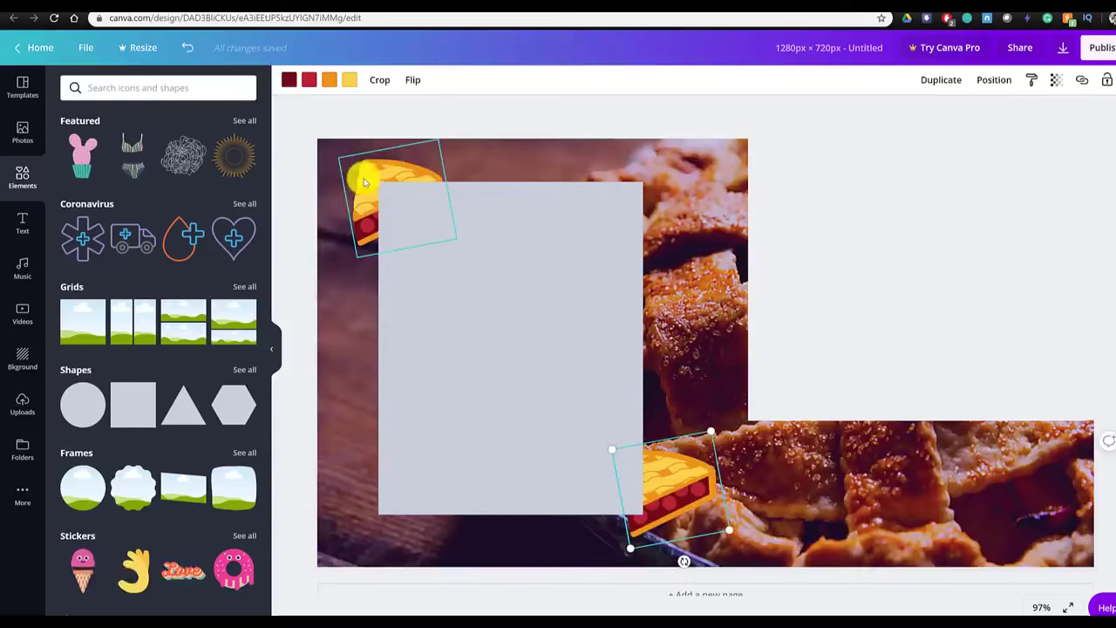
{"action": "left_click", "coordinate": [365, 181], "text": "shift"}
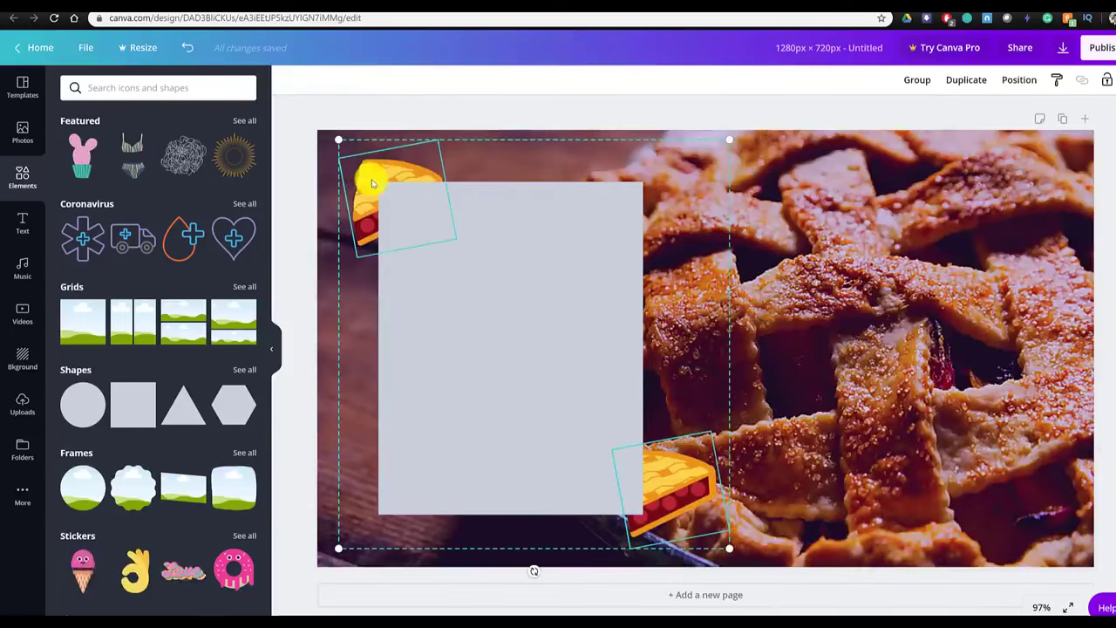
{"action": "right_click", "coordinate": [372, 179]}
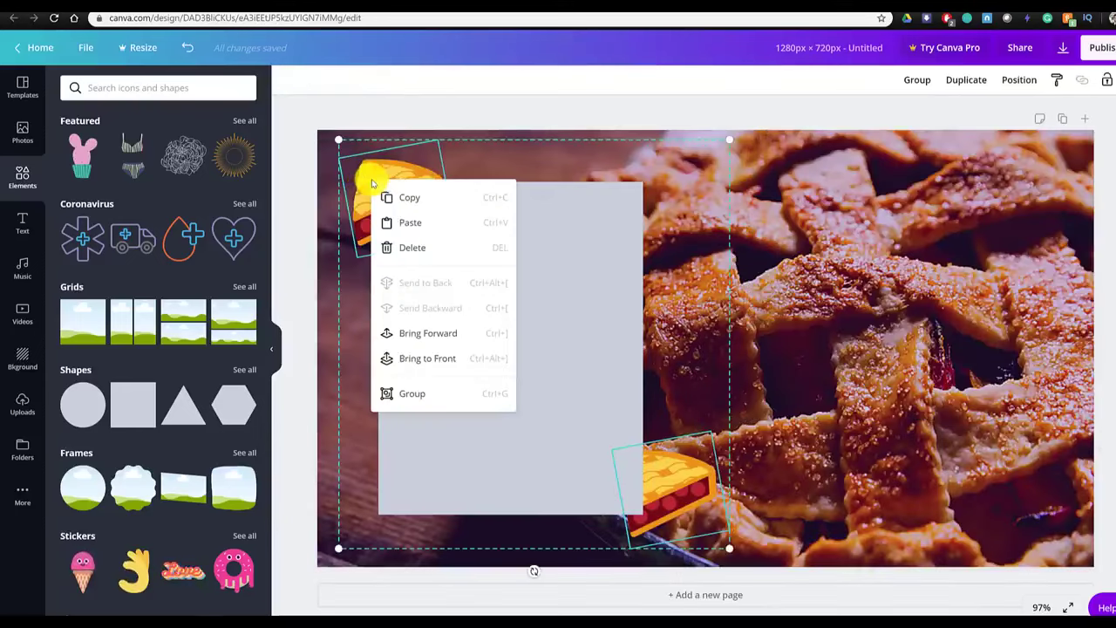
{"action": "left_click", "coordinate": [446, 359]}
{"action": "left_click", "coordinate": [804, 340]}
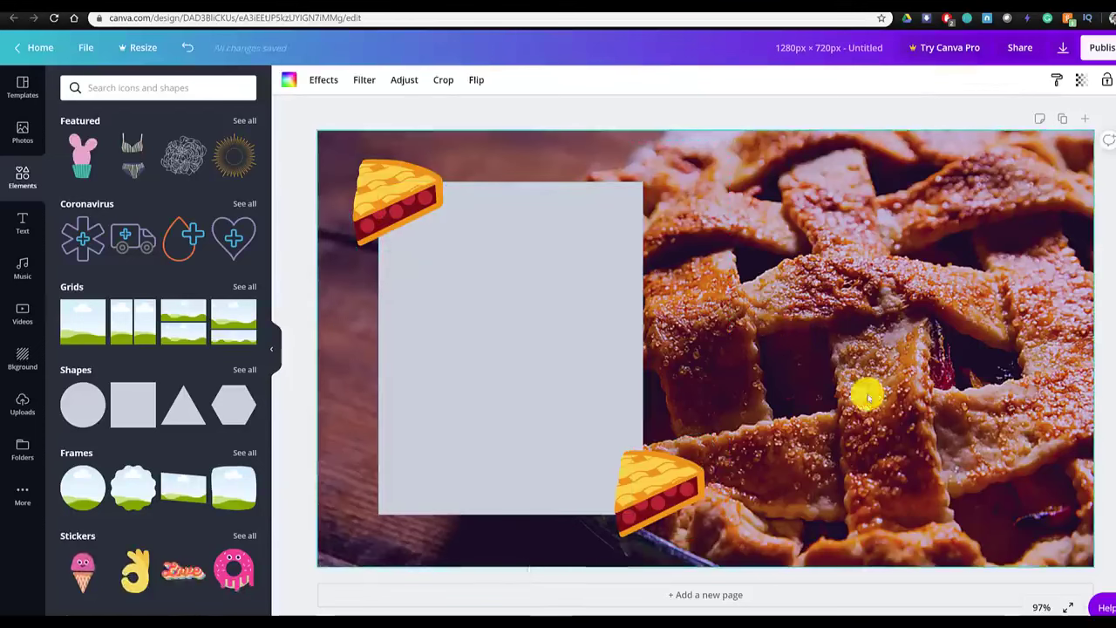
Fill the grey rectangle with the dark red document colour used in the pie slices.
{"action": "left_click", "coordinate": [598, 345]}
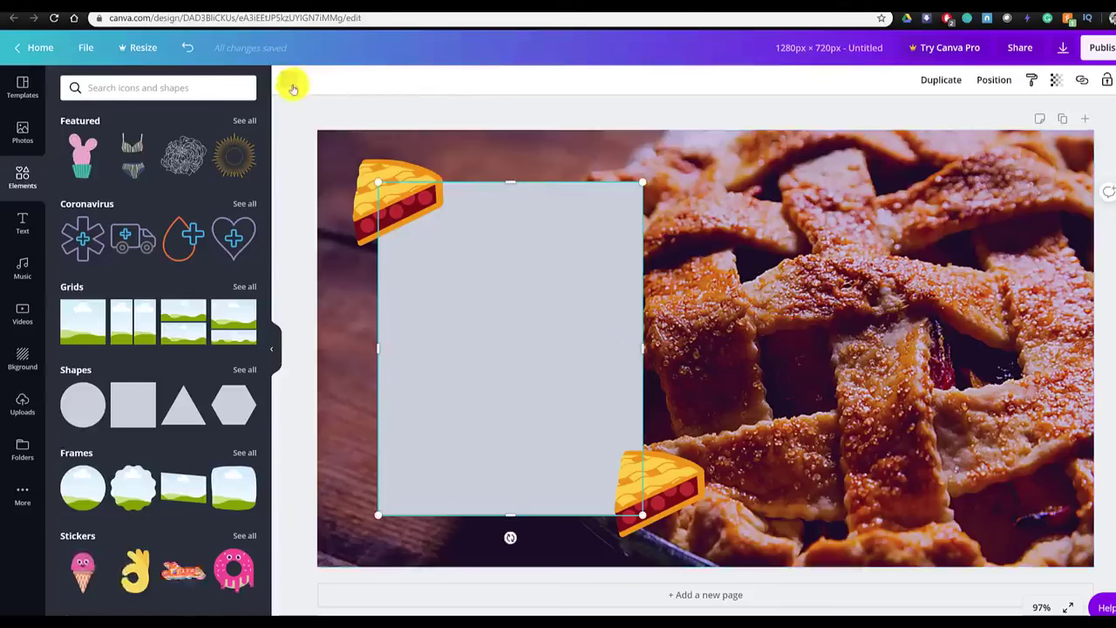
{"action": "left_click", "coordinate": [290, 84]}
{"action": "left_click", "coordinate": [75, 208]}
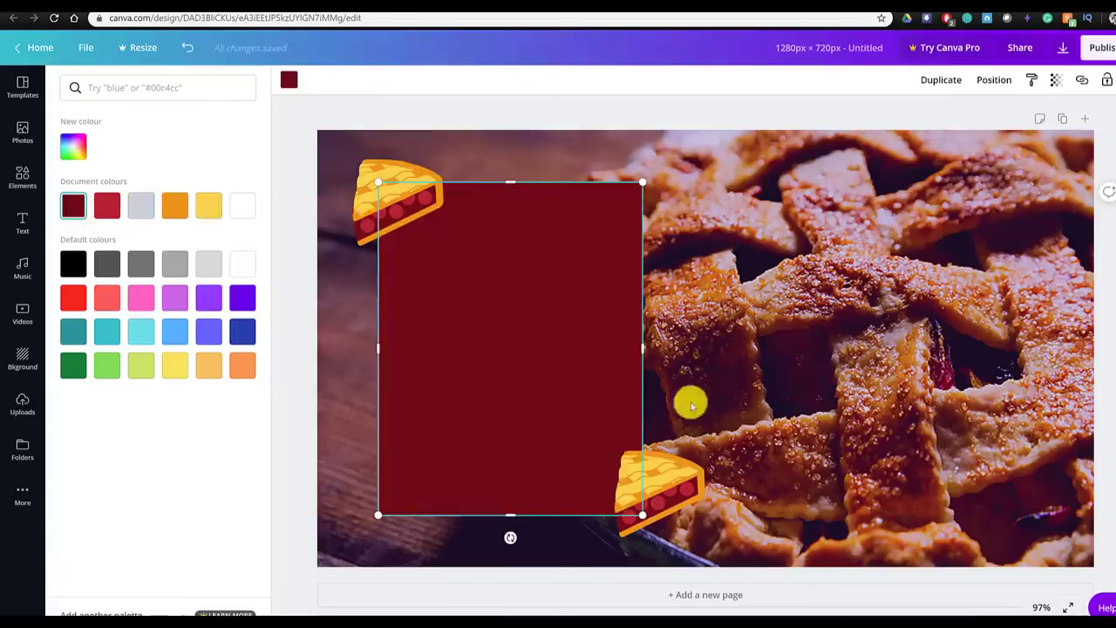
{"action": "left_click", "coordinate": [722, 345]}
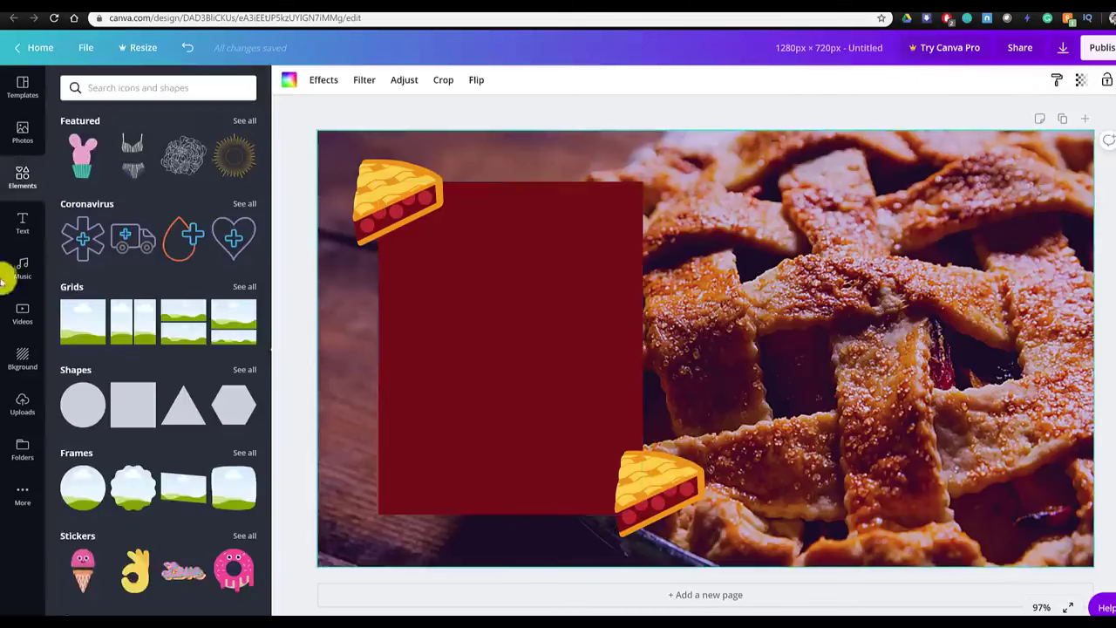
Add the "cold, smooth & tasty." font combination to the page and delete its small subtitle line.
{"action": "left_click", "coordinate": [26, 228]}
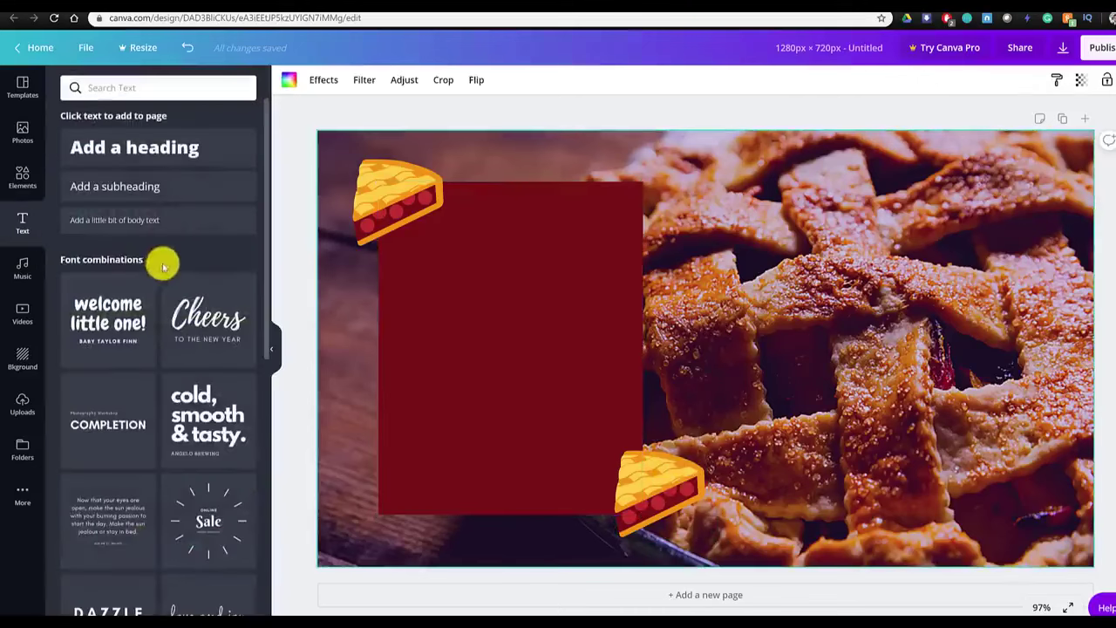
{"action": "scroll", "coordinate": [244, 309], "scroll_direction": "down", "scroll_amount": 2}
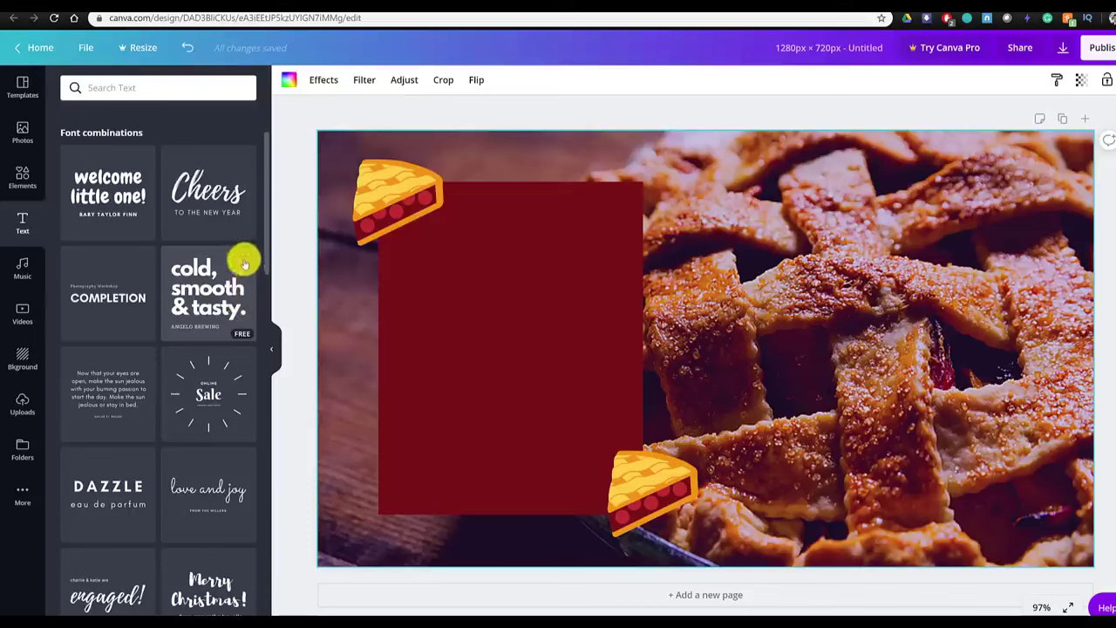
{"action": "mouse_move", "coordinate": [248, 261]}
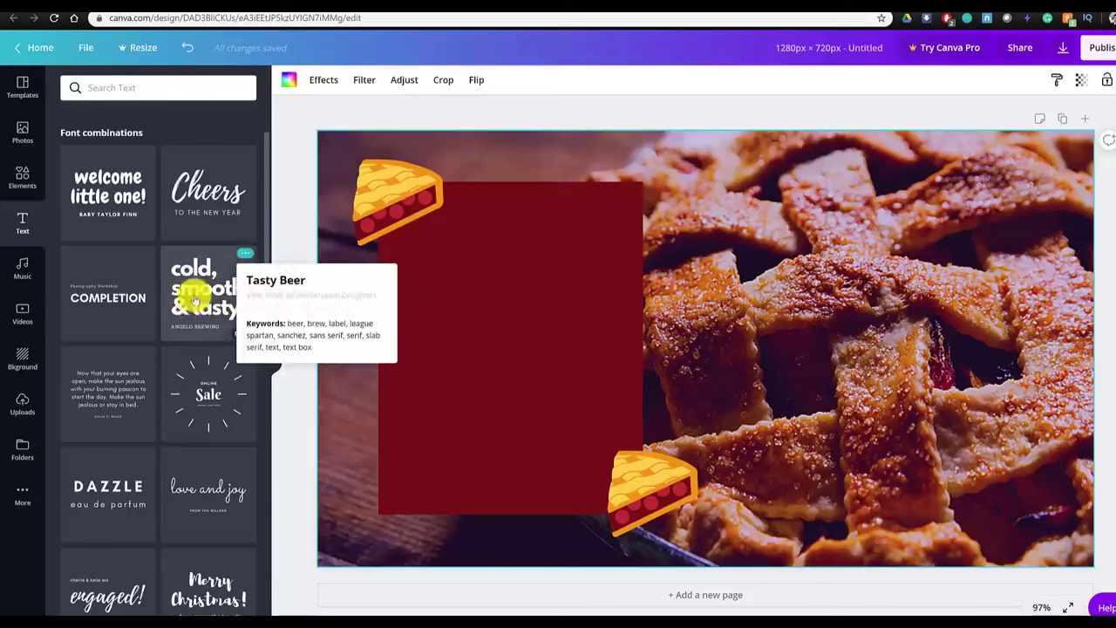
{"action": "left_click", "coordinate": [253, 304]}
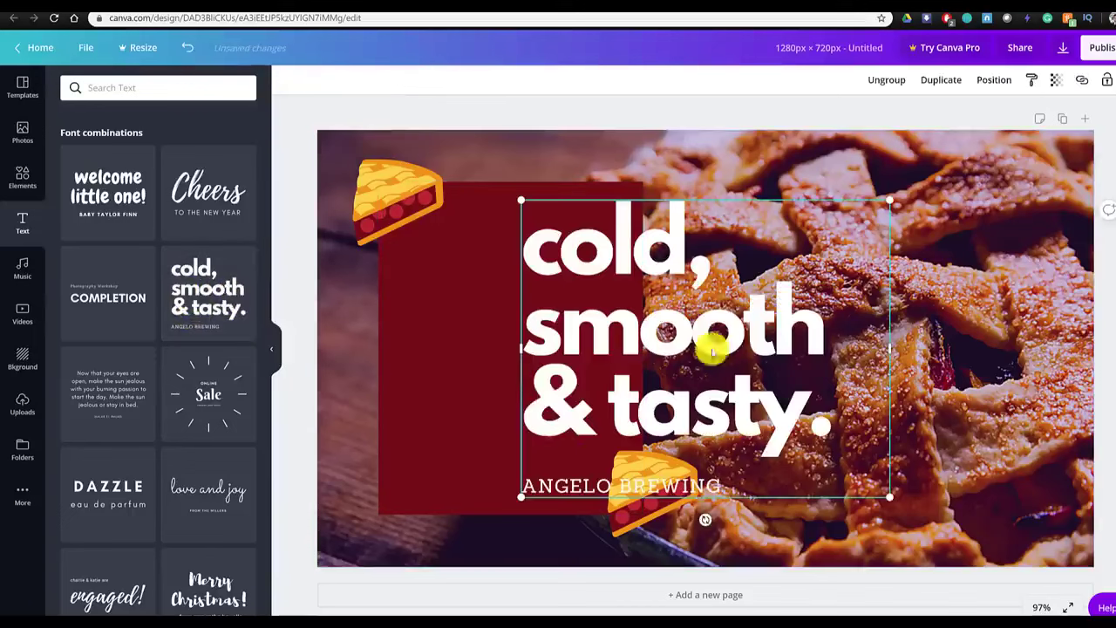
{"action": "left_click", "coordinate": [727, 321]}
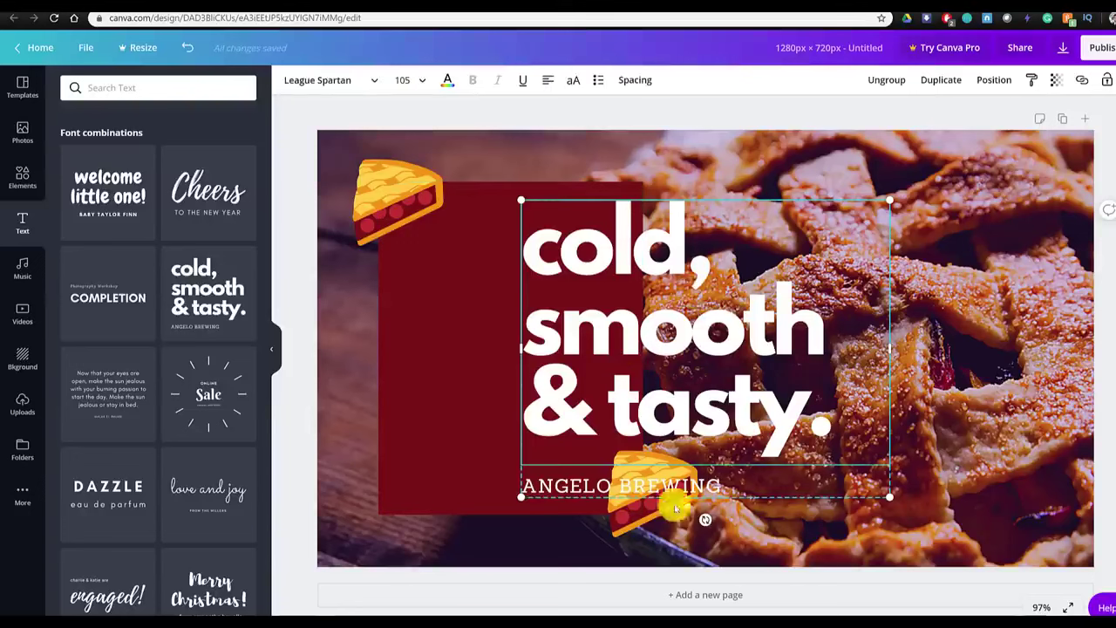
{"action": "left_click", "coordinate": [760, 485]}
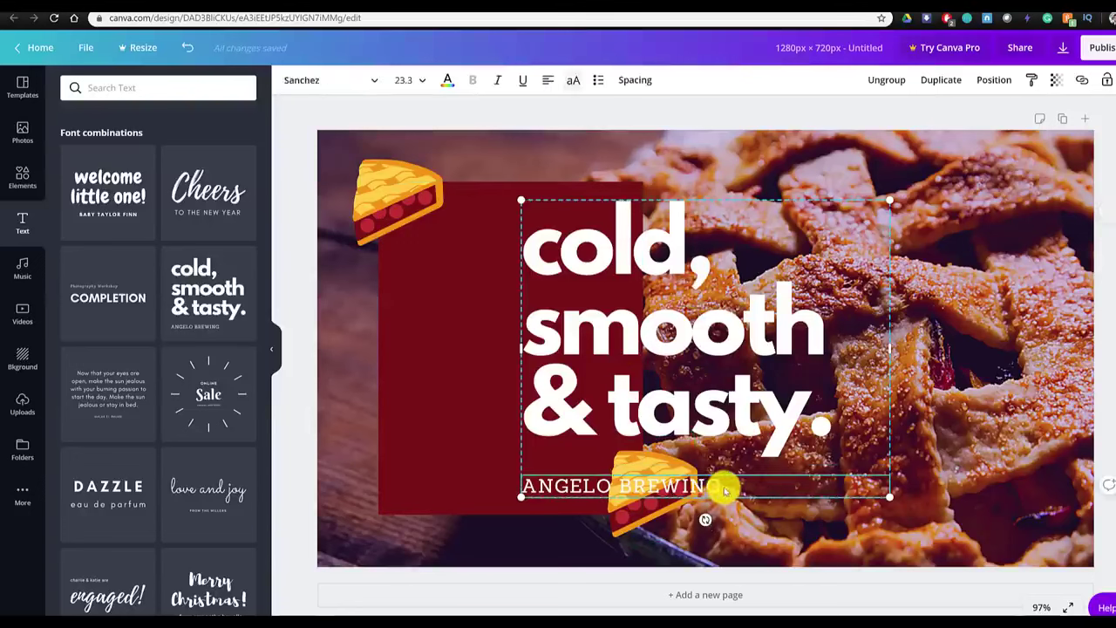
{"action": "key", "text": "Delete"}
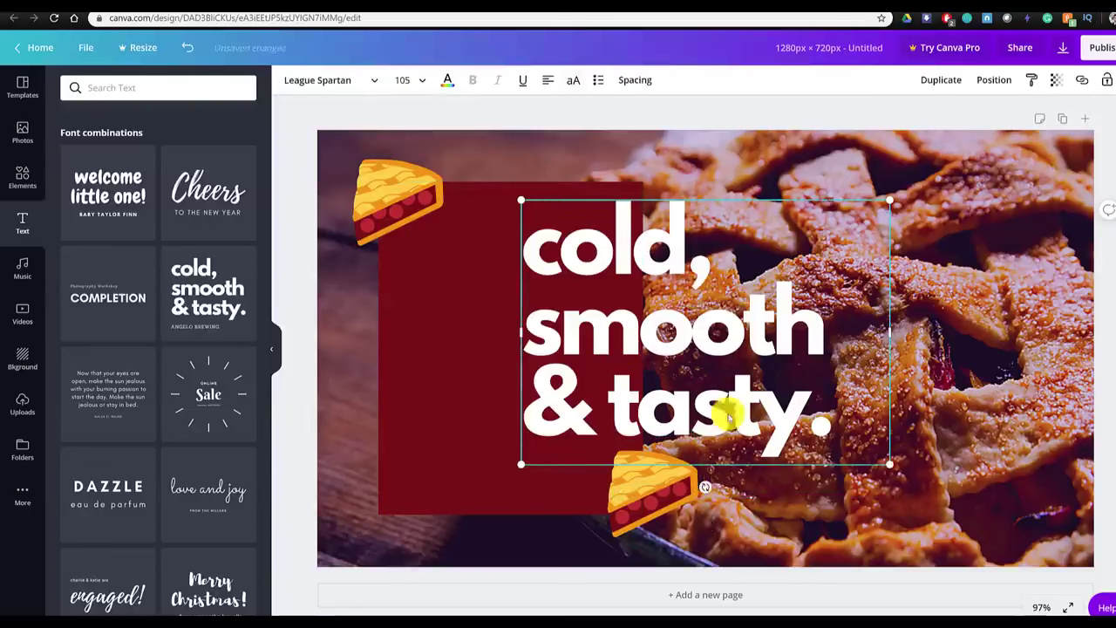
Replace the "cold, smooth & tasty." heading with "How To Bake A Pie", removing the line break after "How".
{"action": "left_click_drag", "start_coordinate": [824, 425], "coordinate": [532, 257]}
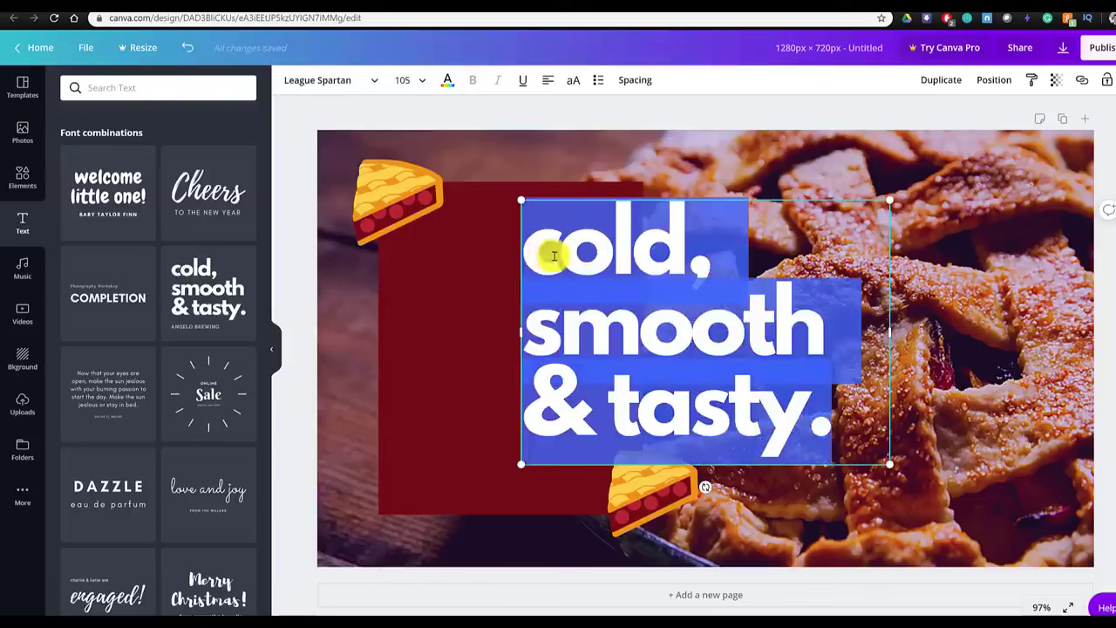
{"action": "type", "text": "How"}
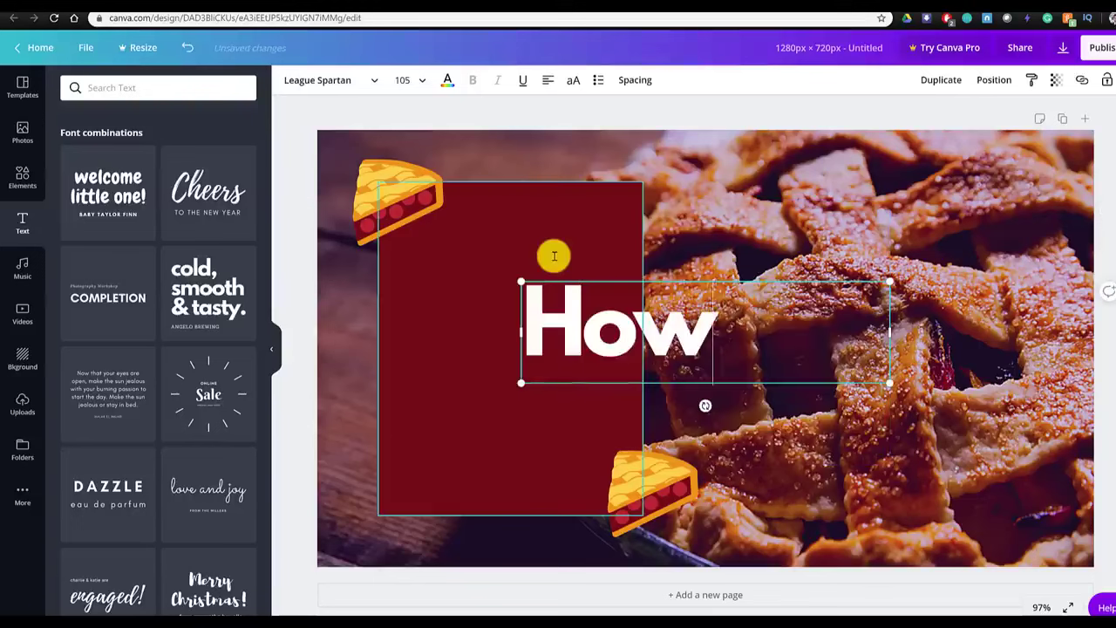
{"action": "key", "text": "Return"}
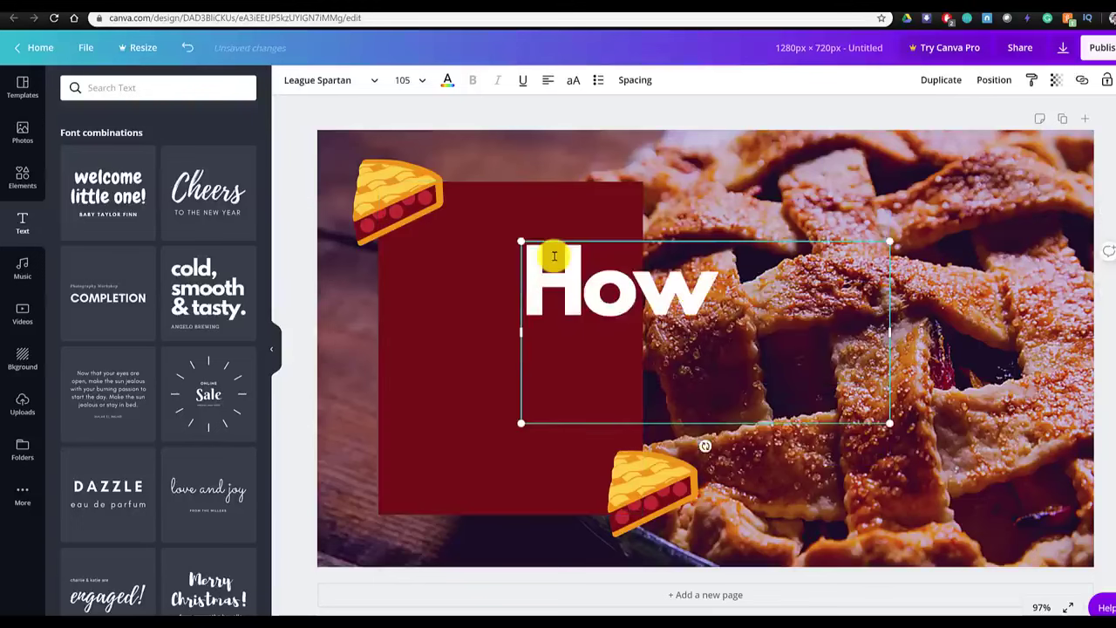
{"action": "type", "text": "To Bake "}
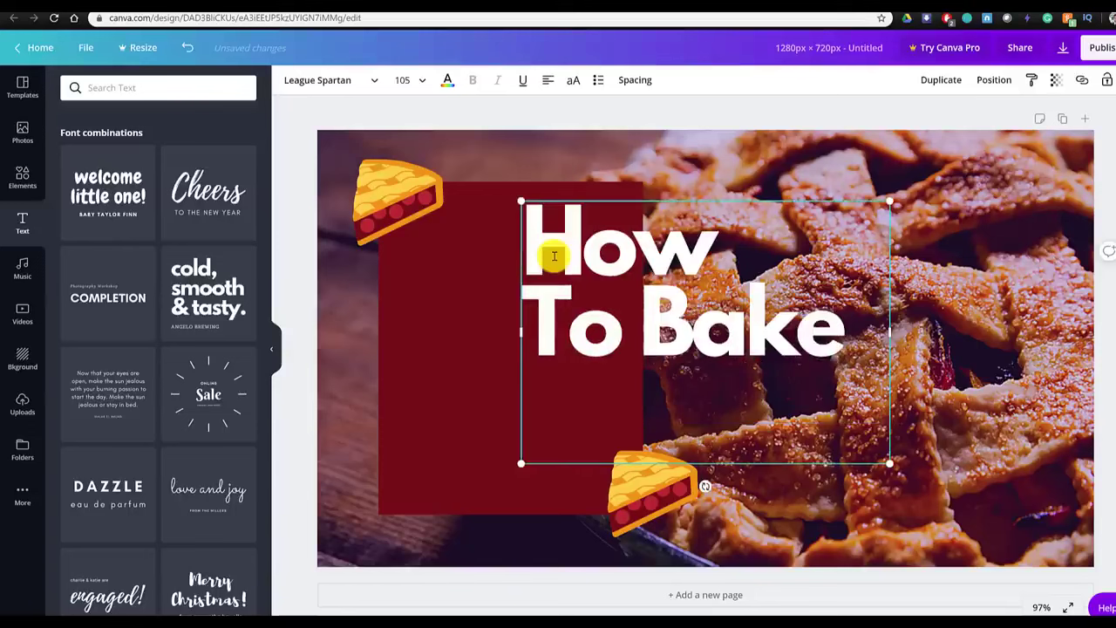
{"action": "type", "text": "A Pie"}
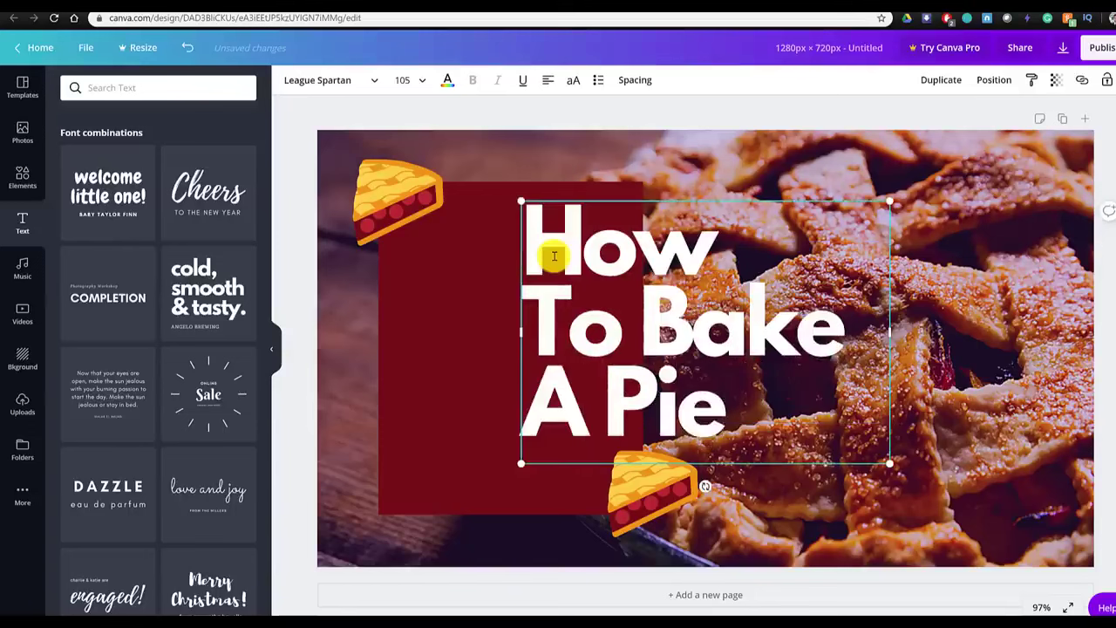
{"action": "left_click", "coordinate": [640, 254]}
{"action": "key", "text": "Delete"}
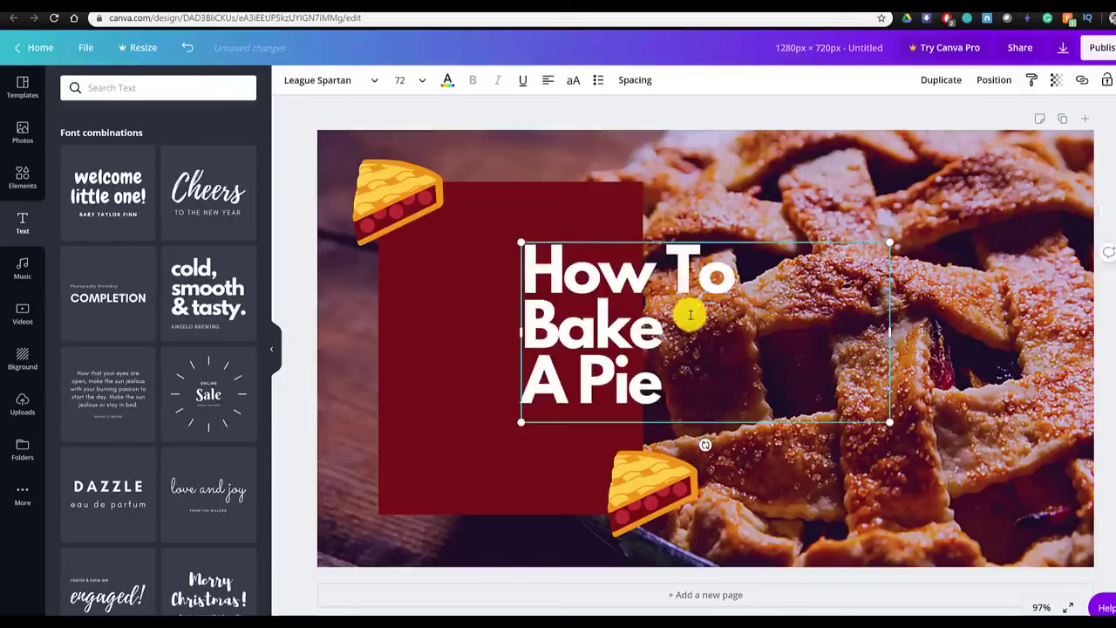
Center-align the heading text and narrow its text box so it wraps onto four lines: How, To, Bake, A Pie.
{"action": "key", "text": "ctrl+a"}
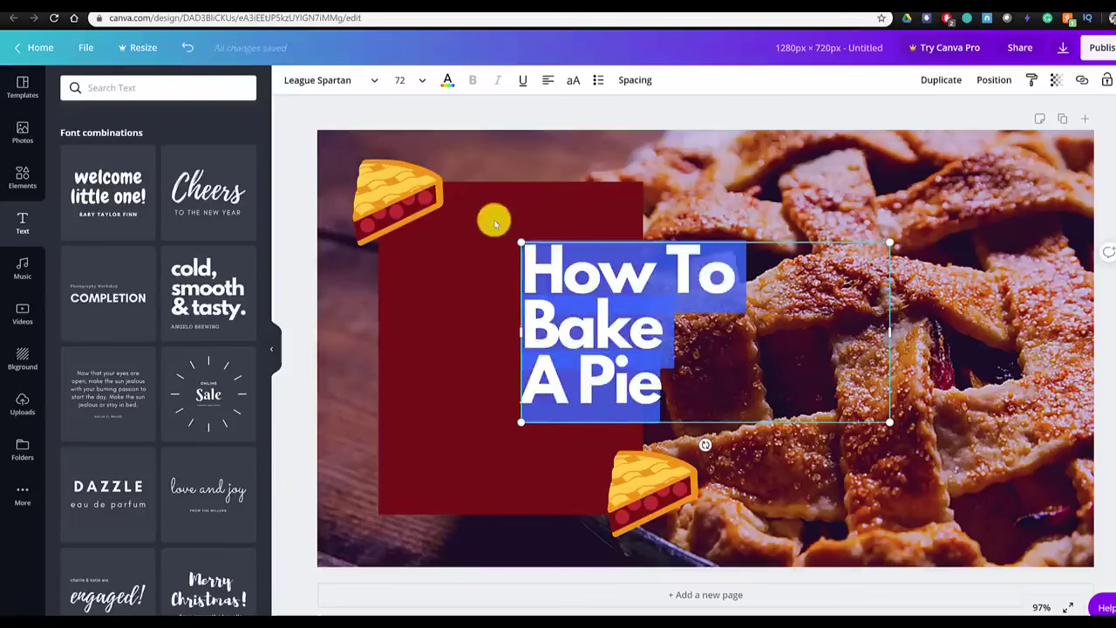
{"action": "left_click", "coordinate": [548, 83]}
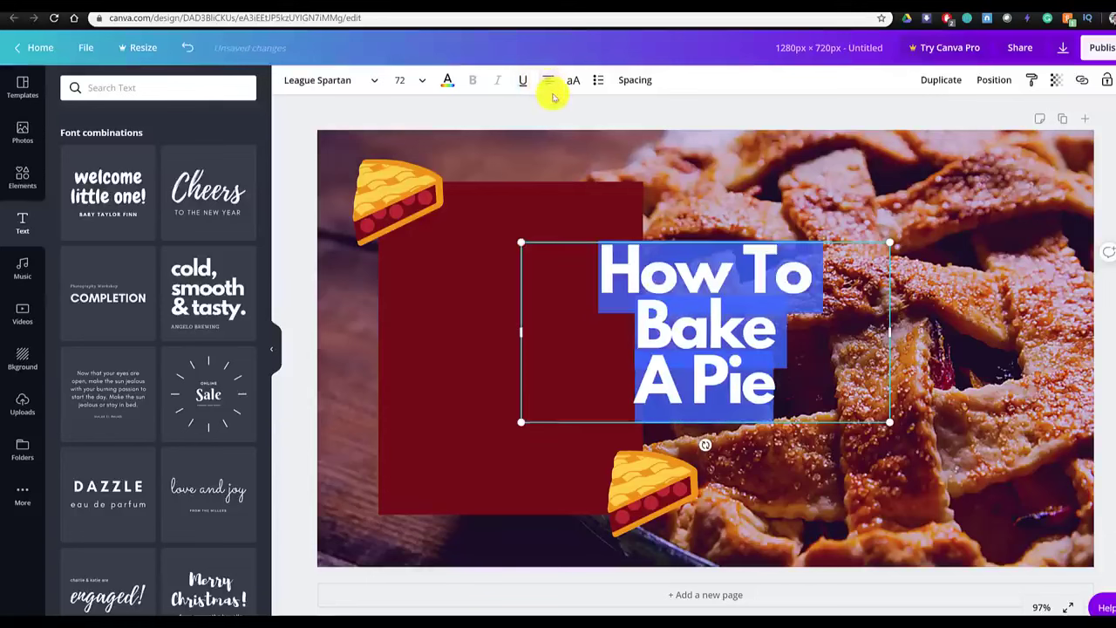
{"action": "left_click", "coordinate": [546, 84]}
{"action": "left_click", "coordinate": [546, 84]}
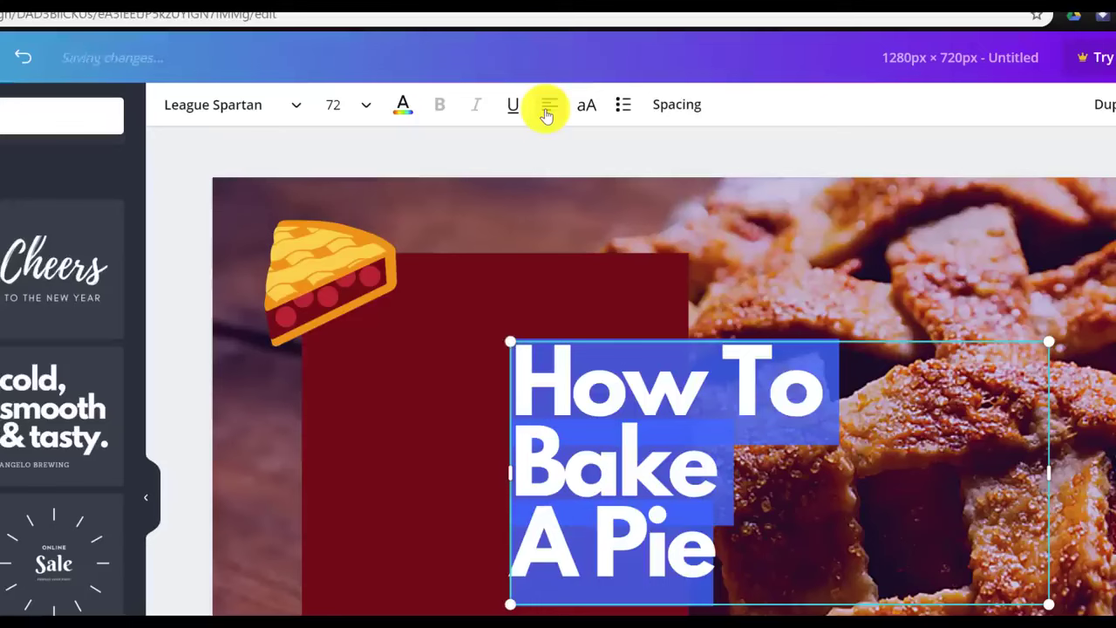
{"action": "left_click", "coordinate": [547, 109]}
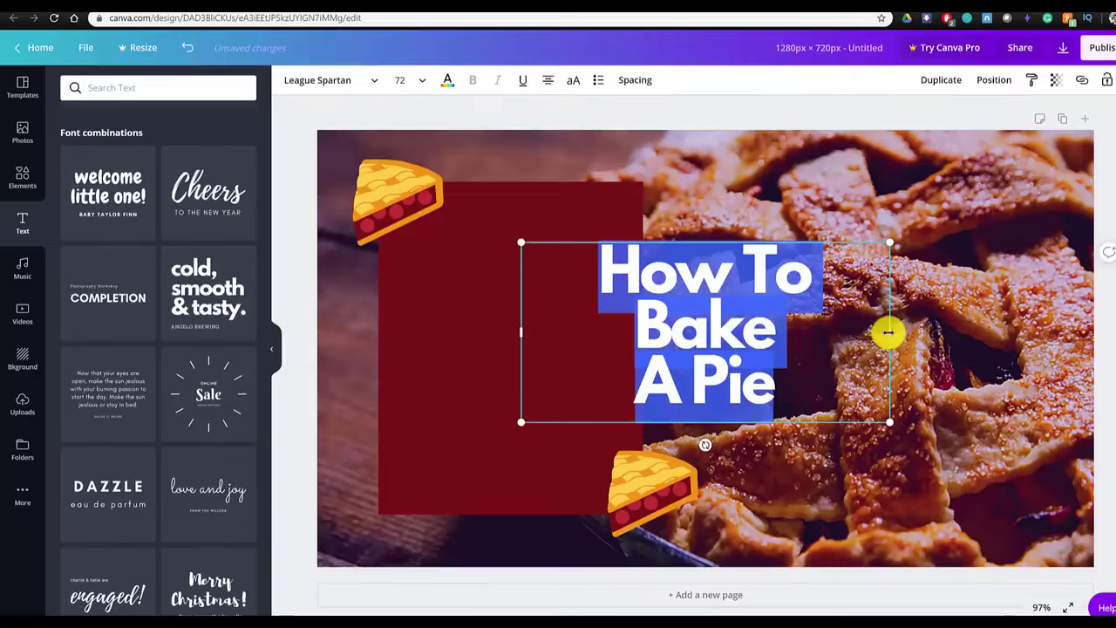
{"action": "left_click_drag", "start_coordinate": [888, 331], "coordinate": [676, 333]}
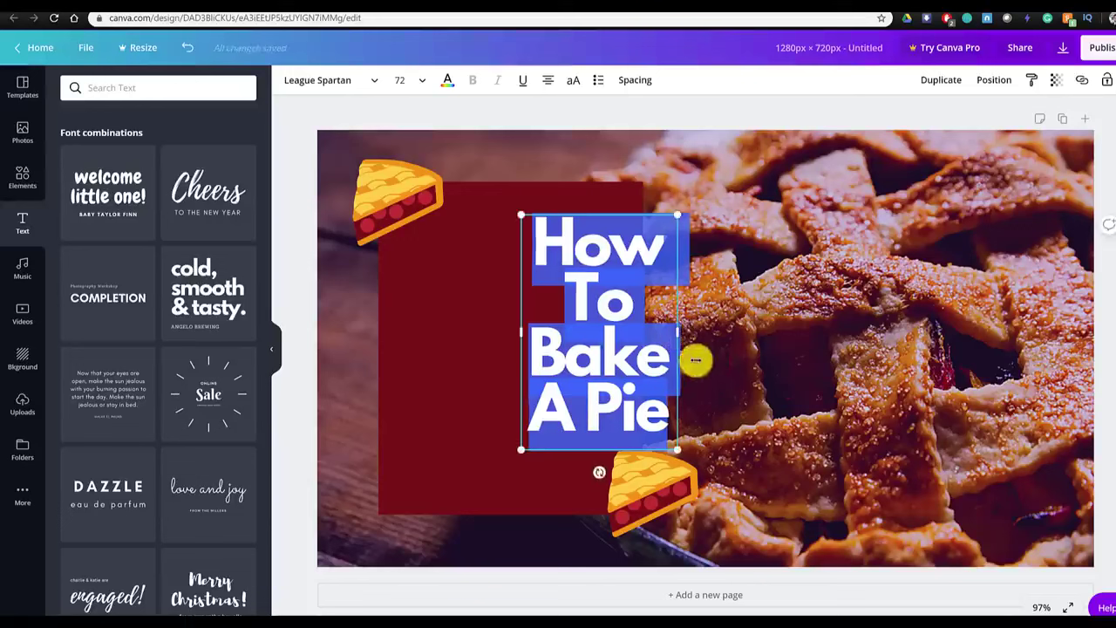
Increase the line height of the whole heading so its four lines spread further apart.
{"action": "left_click", "coordinate": [606, 314]}
{"action": "left_click_drag", "start_coordinate": [539, 246], "coordinate": [673, 436]}
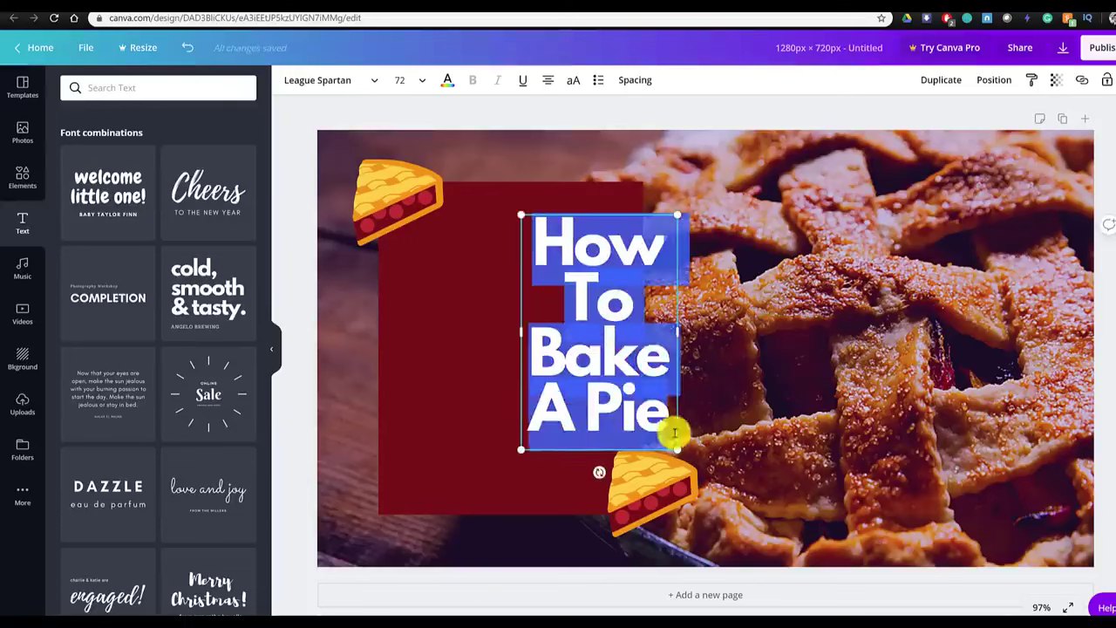
{"action": "left_click", "coordinate": [617, 344]}
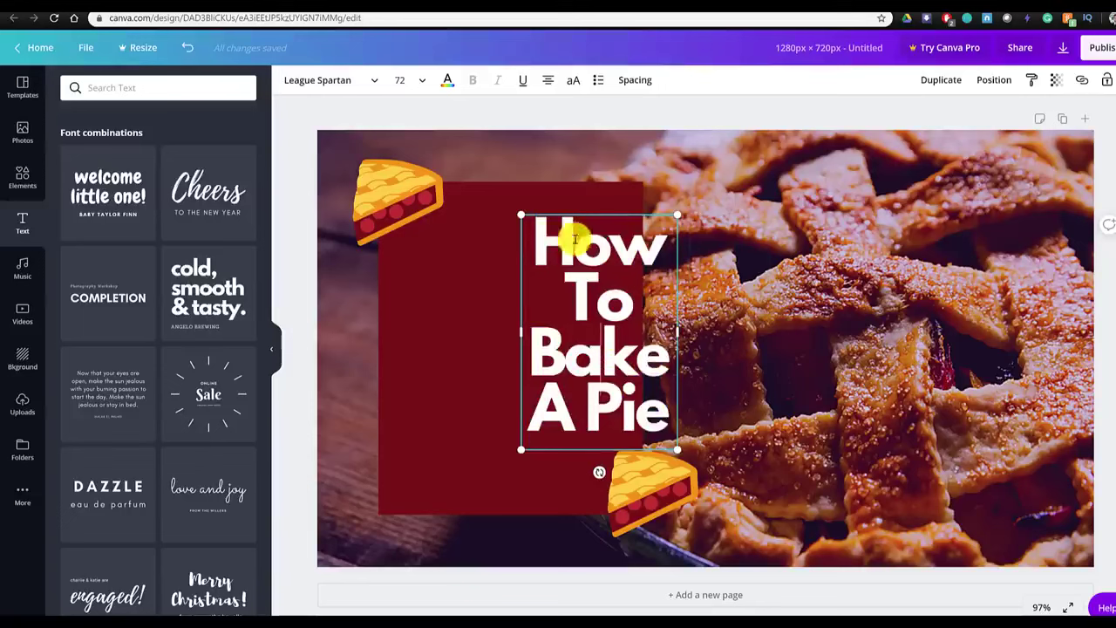
{"action": "key", "text": "ctrl+a"}
{"action": "left_click", "coordinate": [625, 85]}
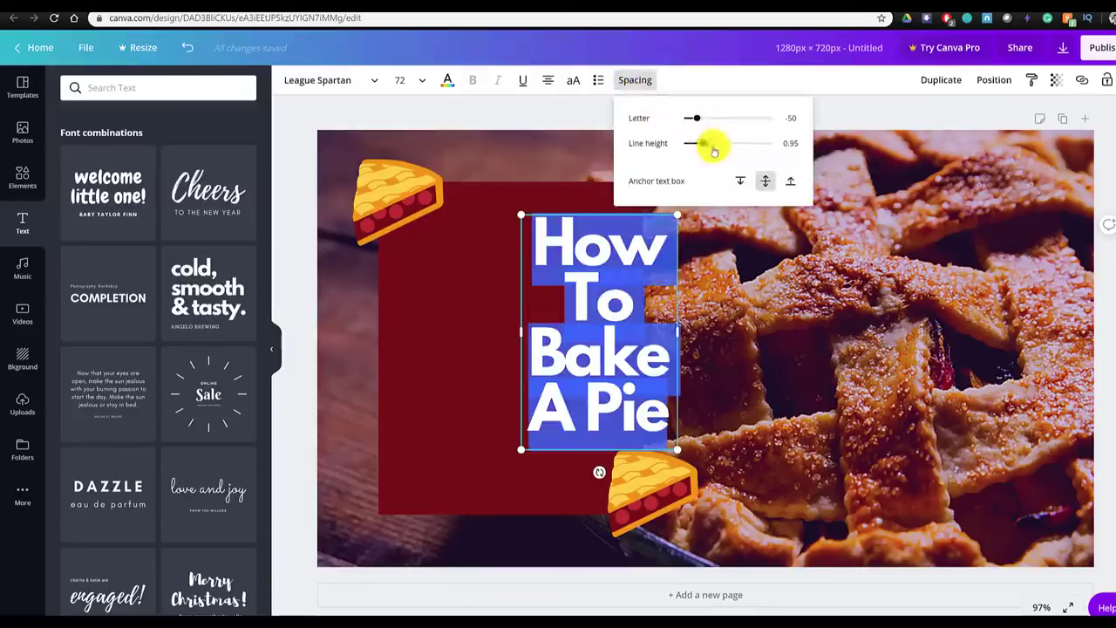
{"action": "left_click_drag", "start_coordinate": [713, 151], "coordinate": [717, 153]}
{"action": "left_click", "coordinate": [628, 287]}
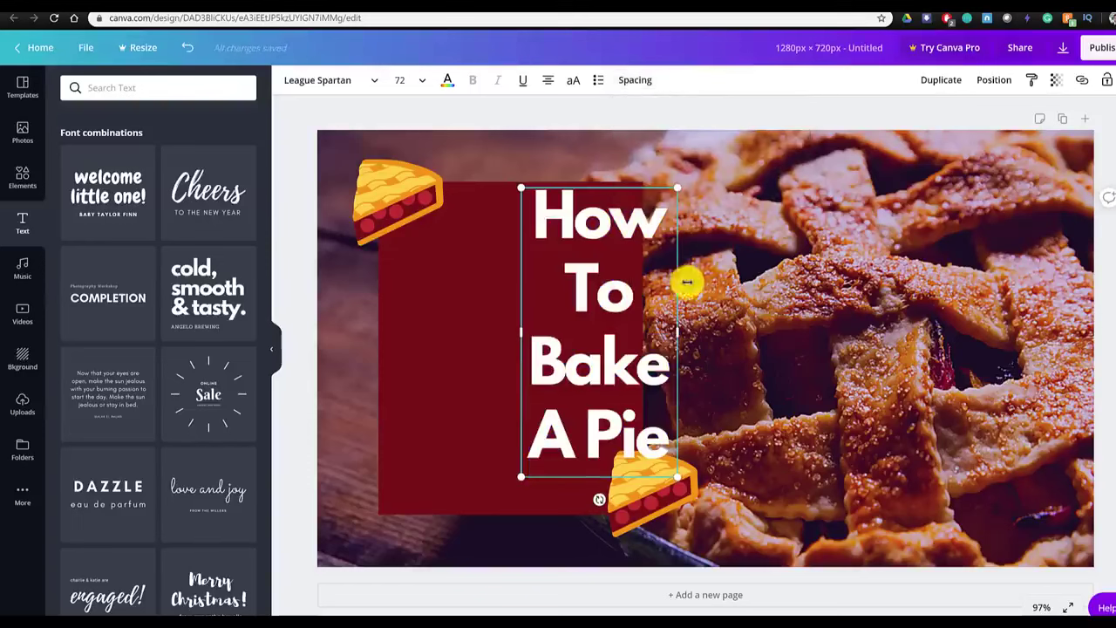
Move the heading onto the dark red rectangle, centred horizontally and vertically, and deselect it.
{"action": "left_click", "coordinate": [541, 359]}
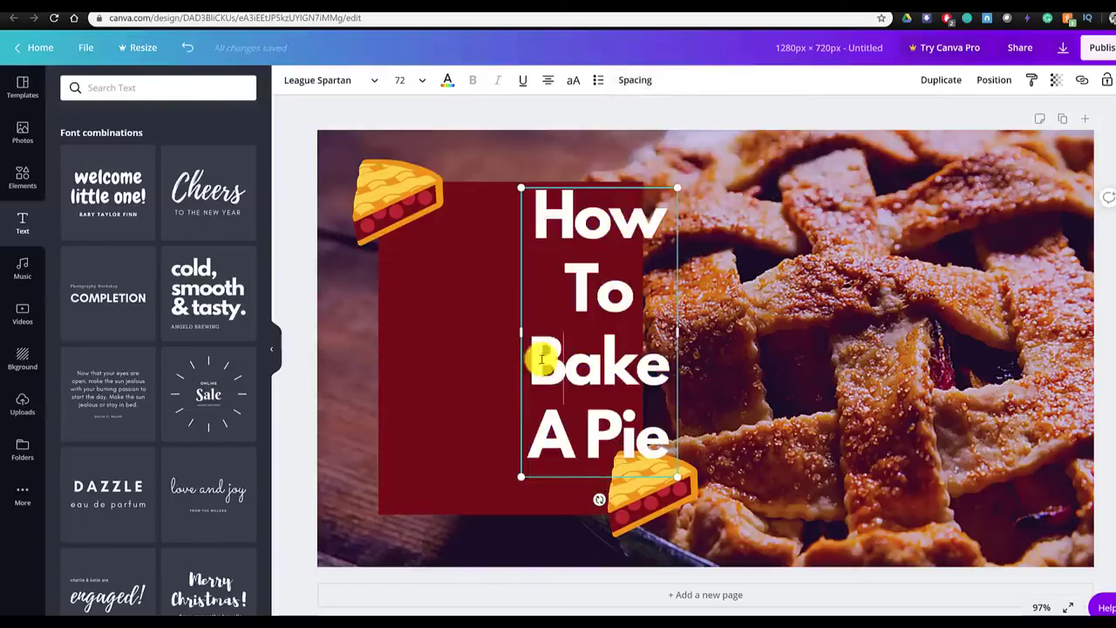
{"action": "key", "text": "Escape"}
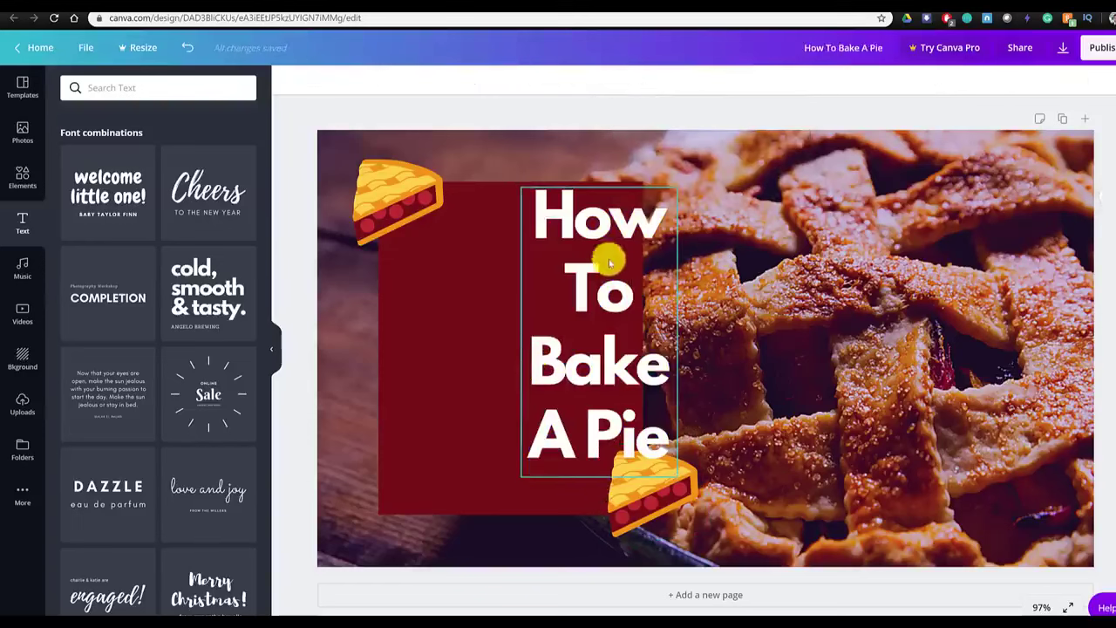
{"action": "left_click_drag", "start_coordinate": [561, 287], "coordinate": [513, 299]}
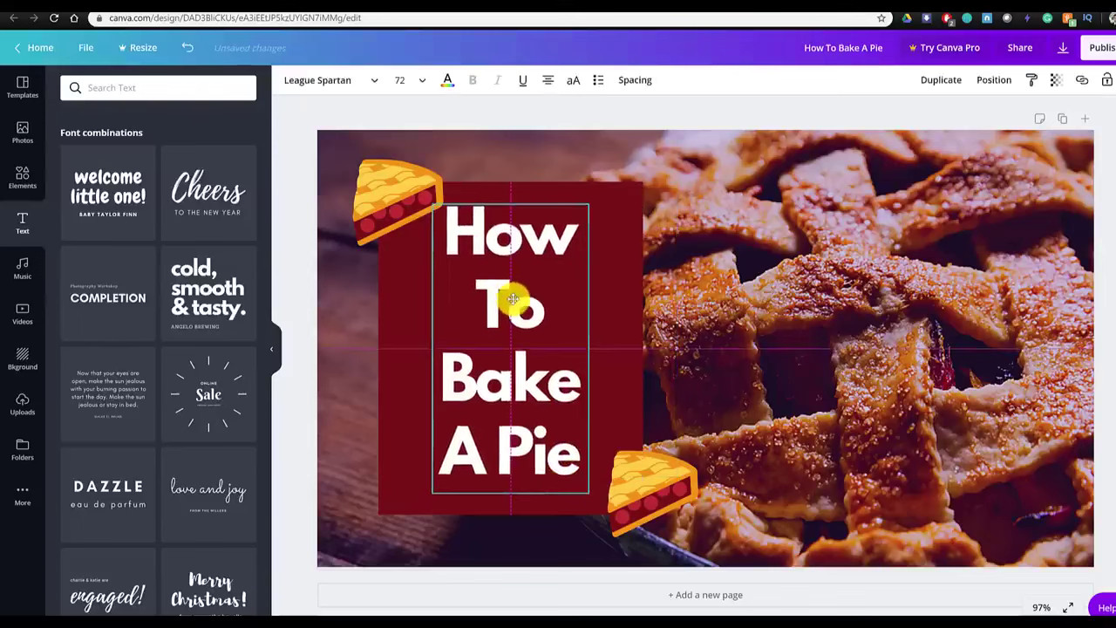
{"action": "left_click_drag", "start_coordinate": [532, 298], "coordinate": [508, 302]}
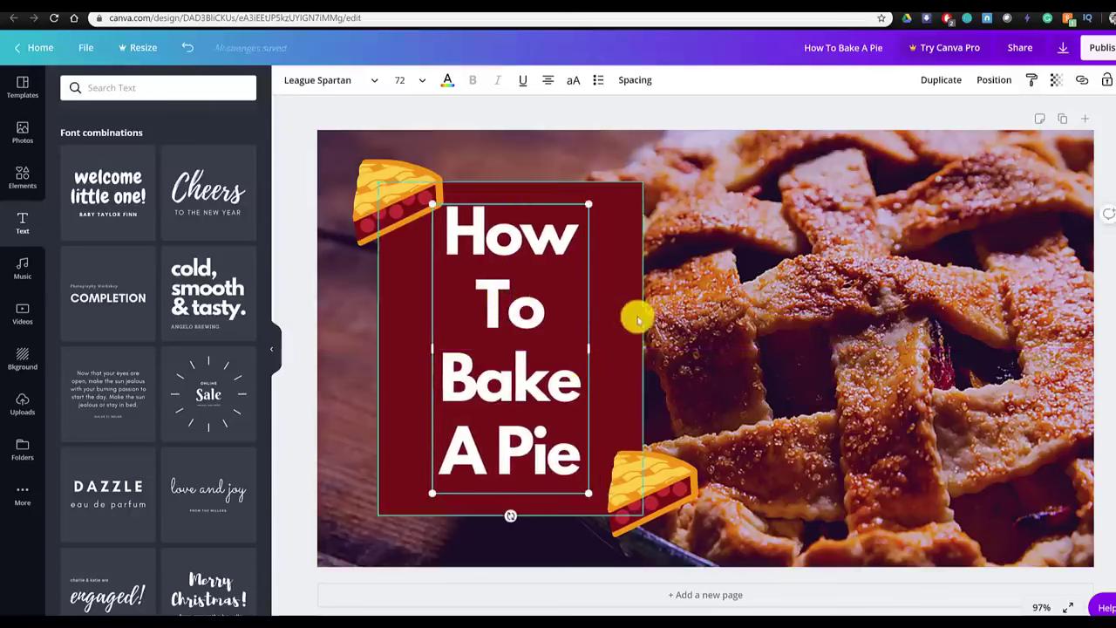
{"action": "left_click", "coordinate": [700, 305]}
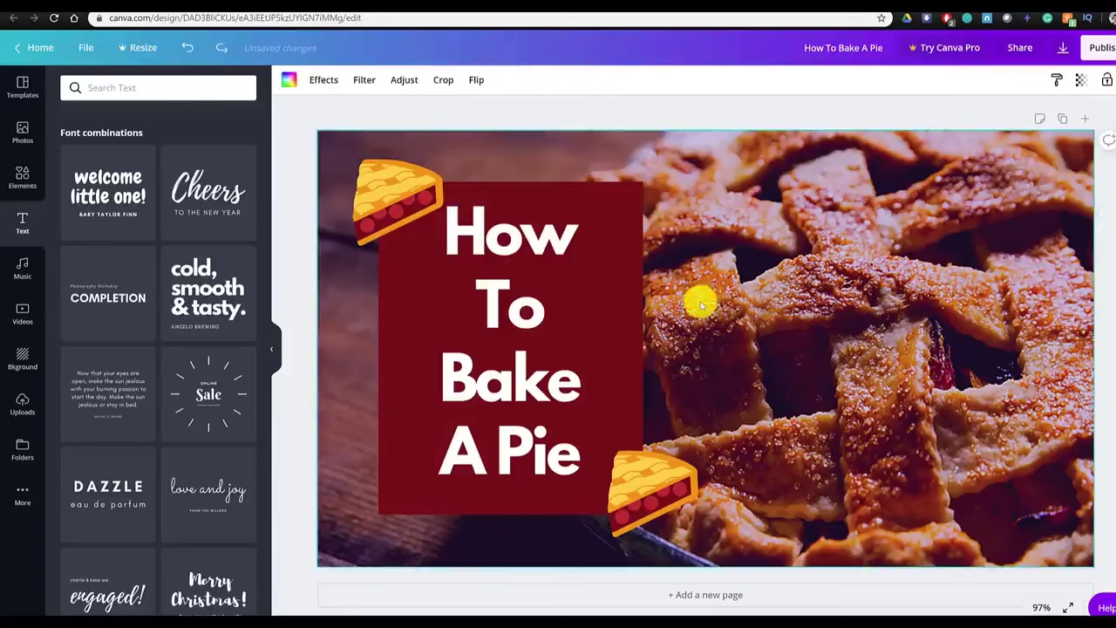